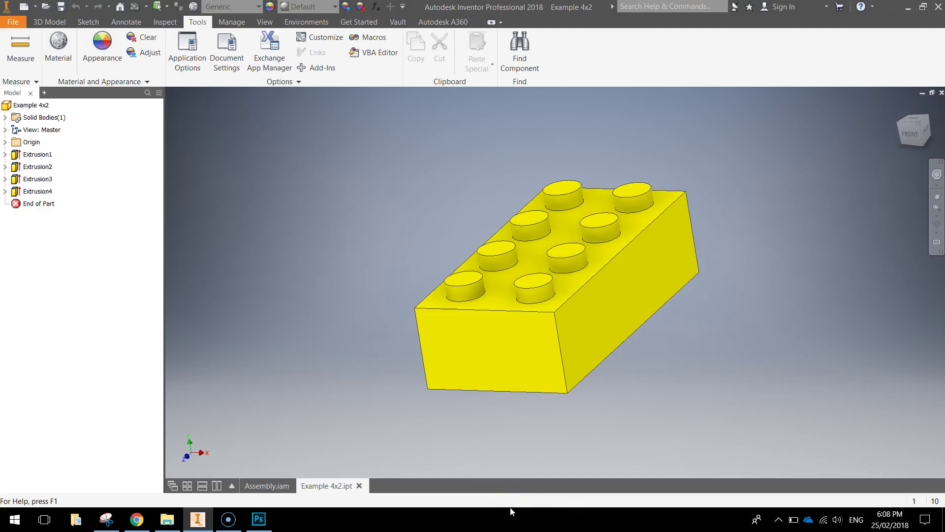
# Create a new part from the metric Standard (mm).ipt template.
pyautogui.keyDown('shift'); pyautogui.moveTo(486, 390); pyautogui.dragTo(433, 217, button='middle'); pyautogui.keyUp('shift')
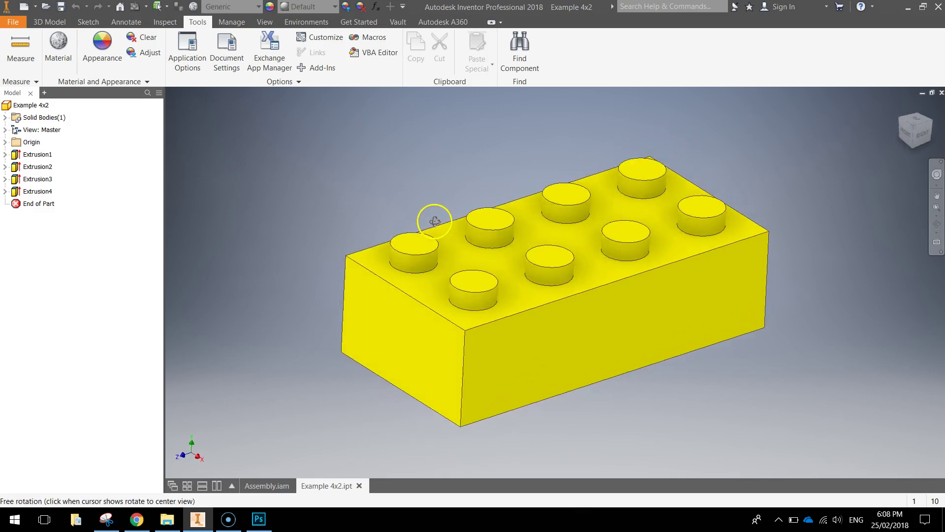
pyautogui.click(23, 21)
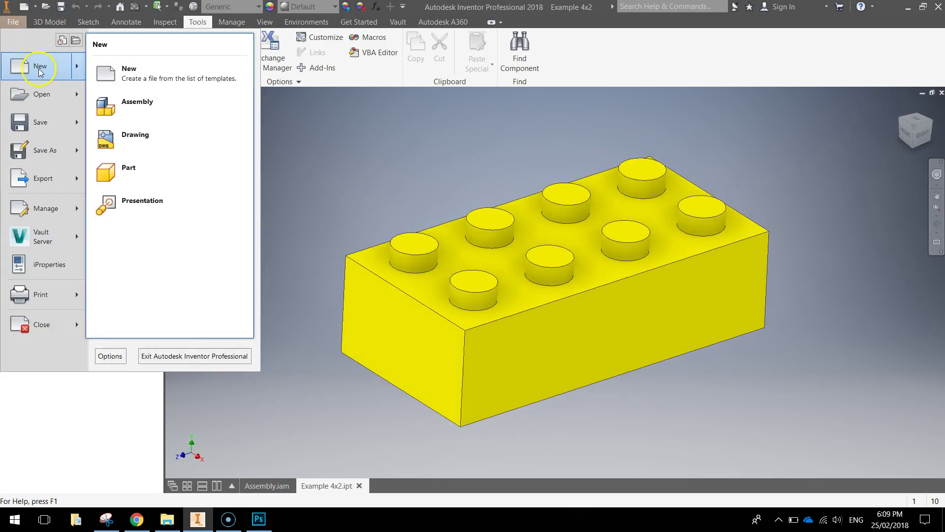
pyautogui.click(43, 69)
pyautogui.click(206, 149)
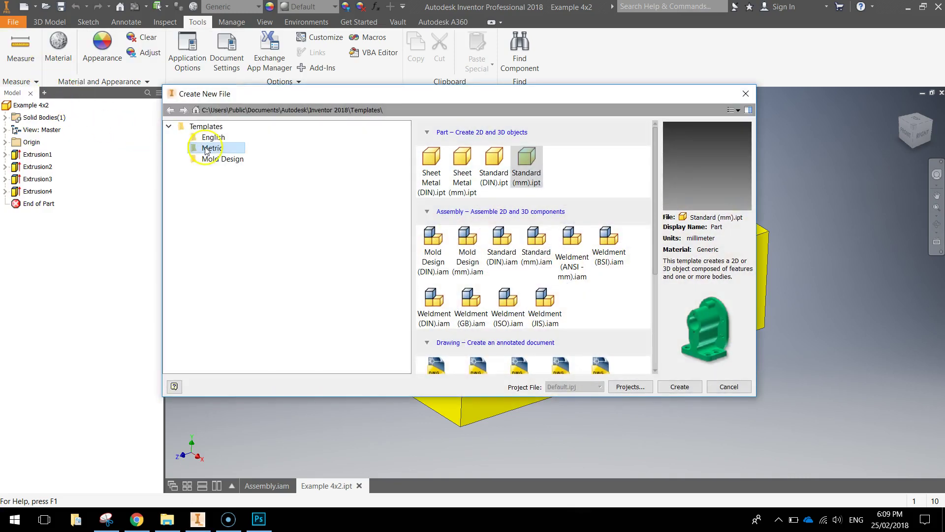
pyautogui.click(532, 172)
pyautogui.click(680, 386)
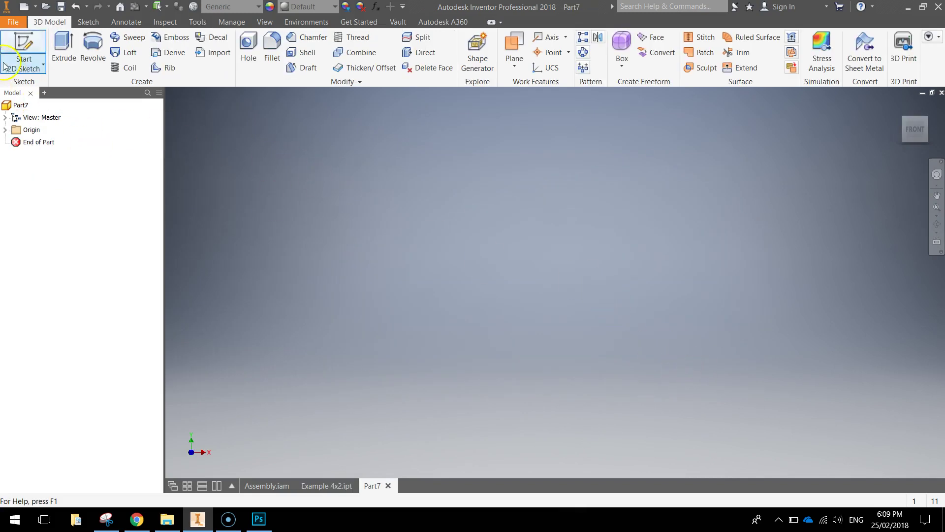
# Sketch a 32 by 16 mm rectangle from the origin on the XZ plane and finish the sketch.
pyautogui.click(29, 47)
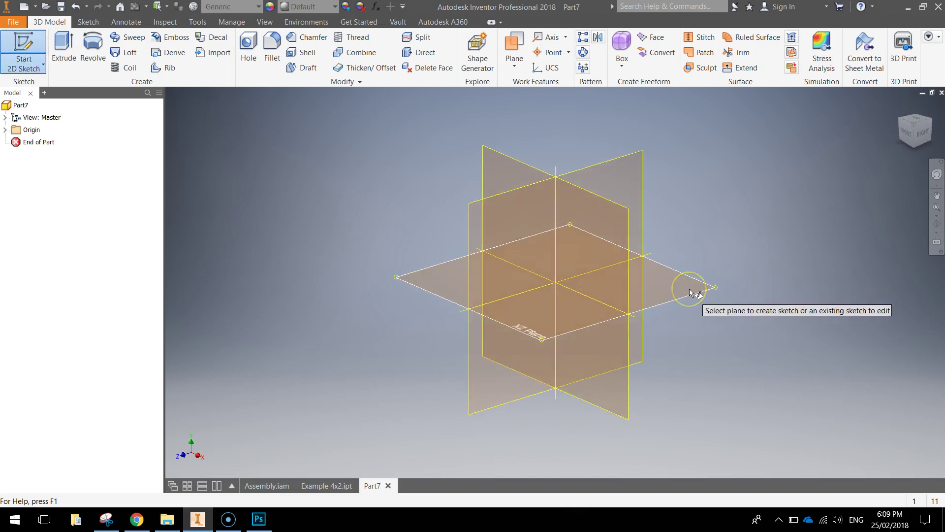
pyautogui.click(688, 291)
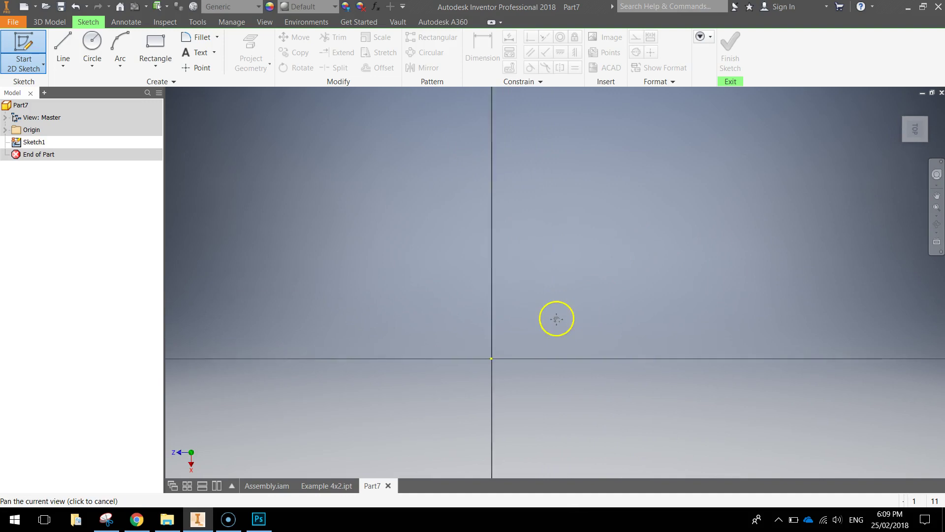
pyautogui.click(156, 44)
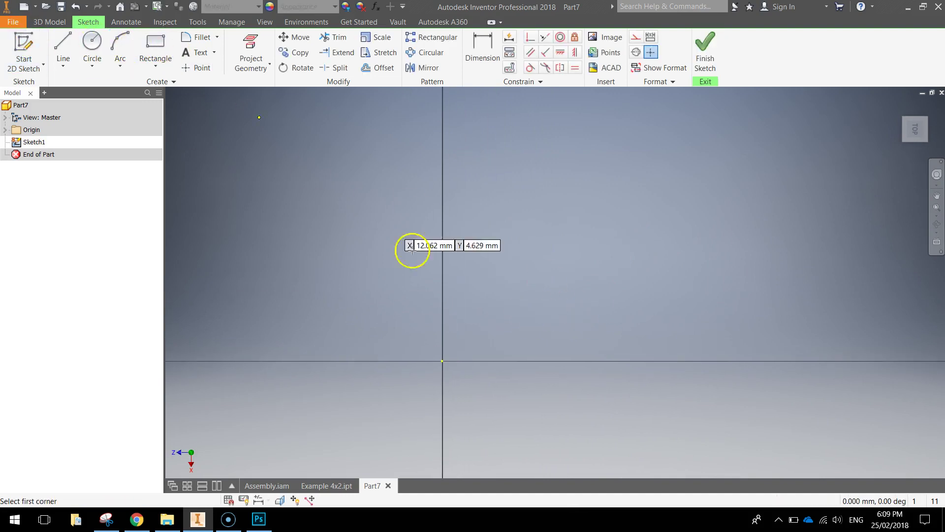
pyautogui.click(443, 362)
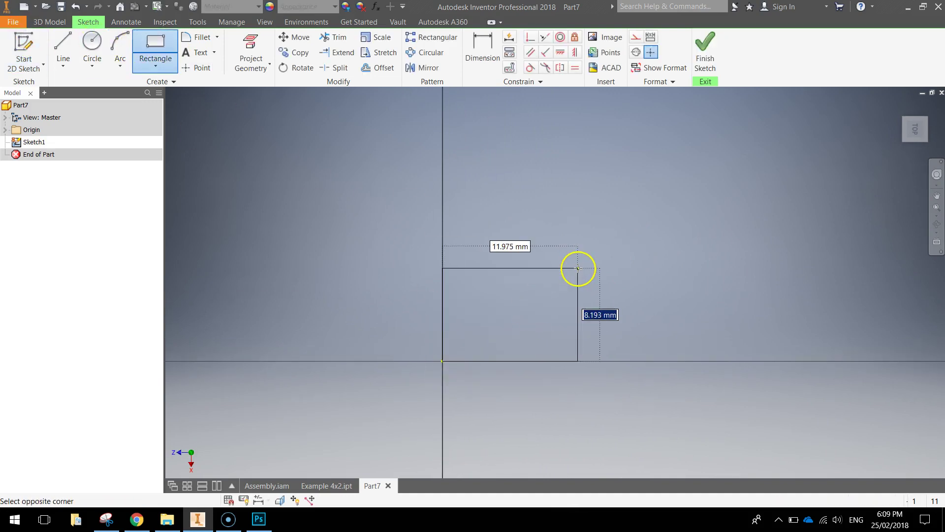
pyautogui.write('32')
pyautogui.press('Tab')
pyautogui.write('1')
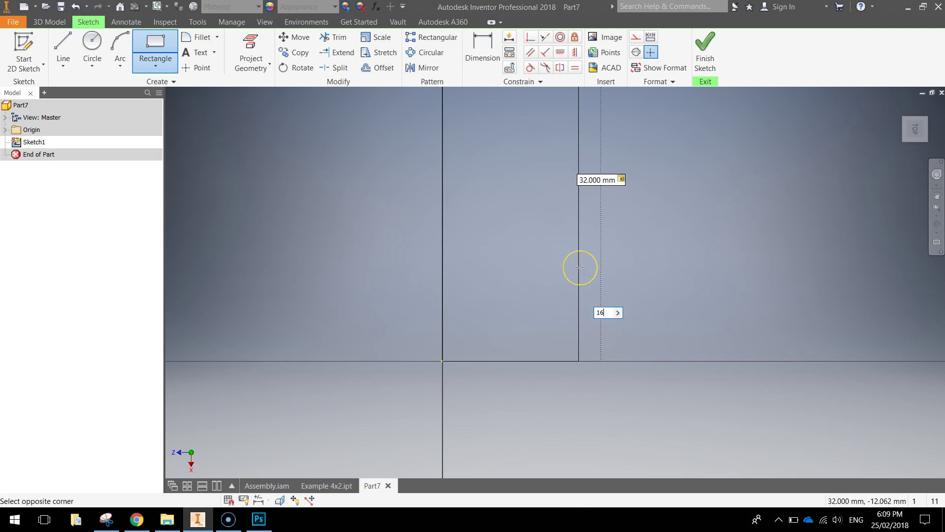
pyautogui.write('6')
pyautogui.press('Tab')
pyautogui.scroll(2, 580, 266)
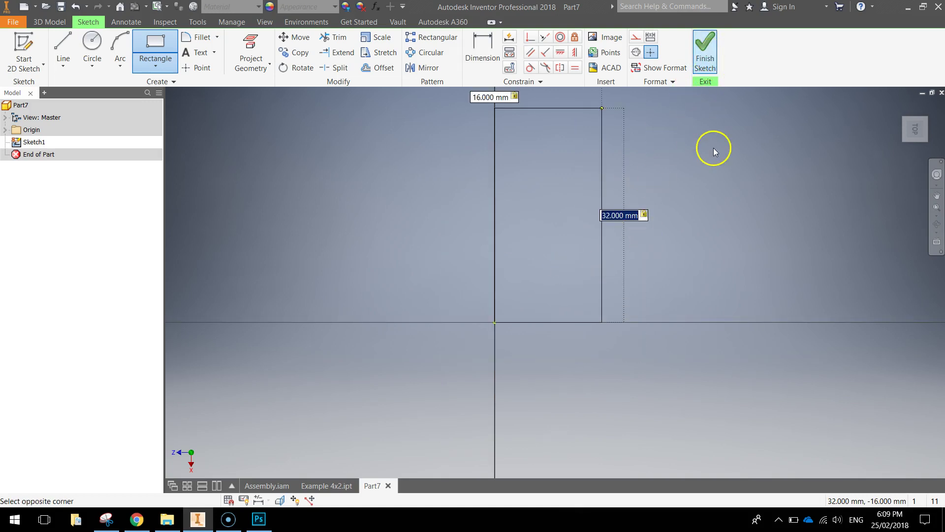
pyautogui.press('Return')
pyautogui.click(704, 49)
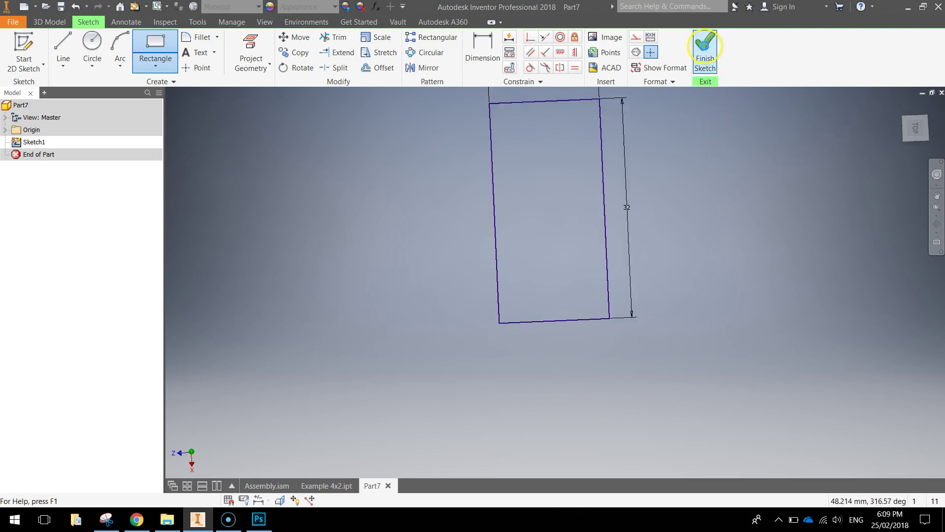
# Extrude the rectangle 9 mm into a solid block.
pyautogui.moveTo(583, 306); pyautogui.dragTo(595, 322, button='middle')
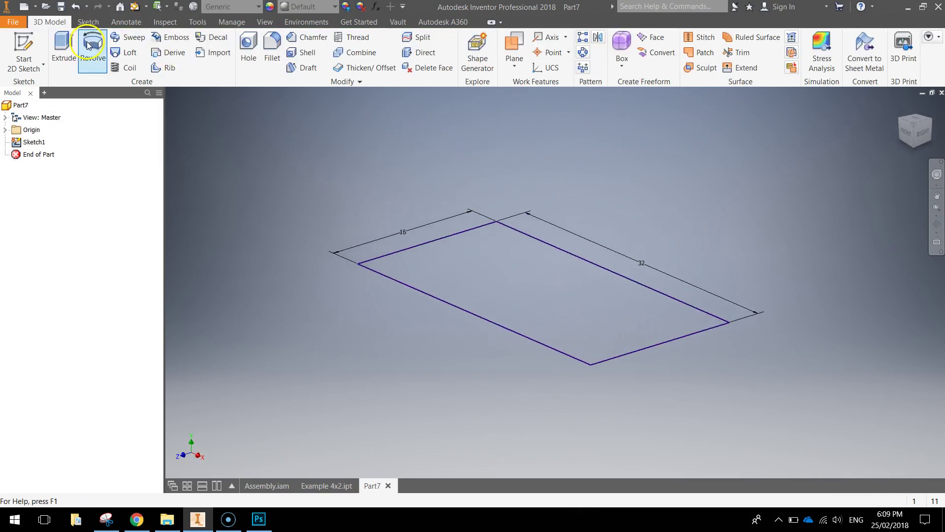
pyautogui.click(66, 43)
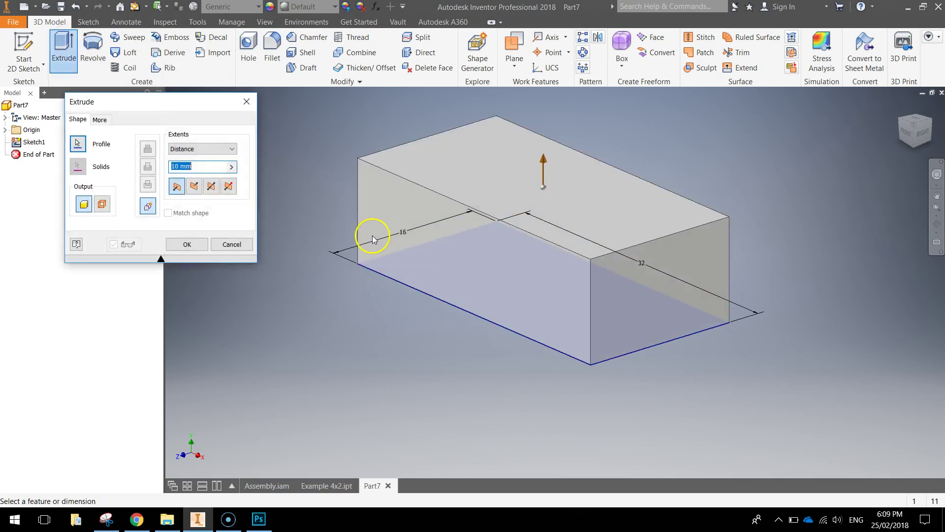
pyautogui.write('9')
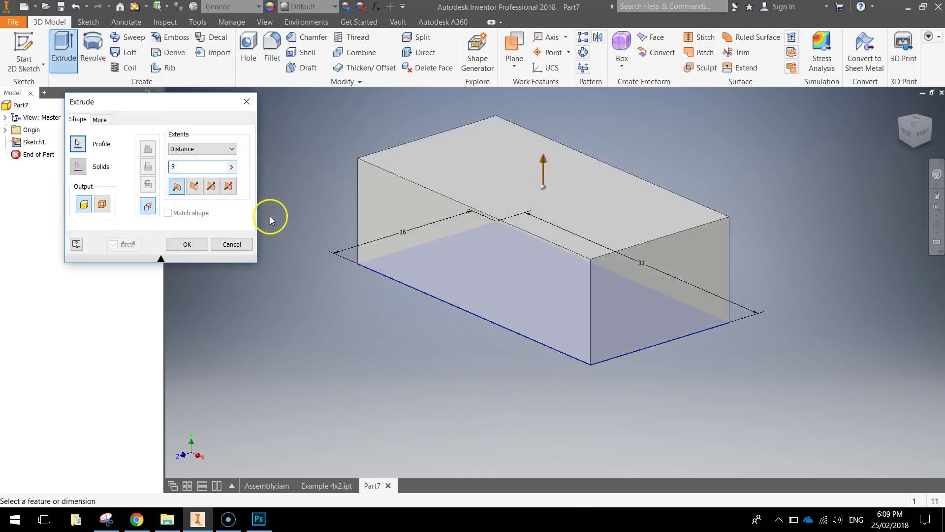
pyautogui.click(188, 243)
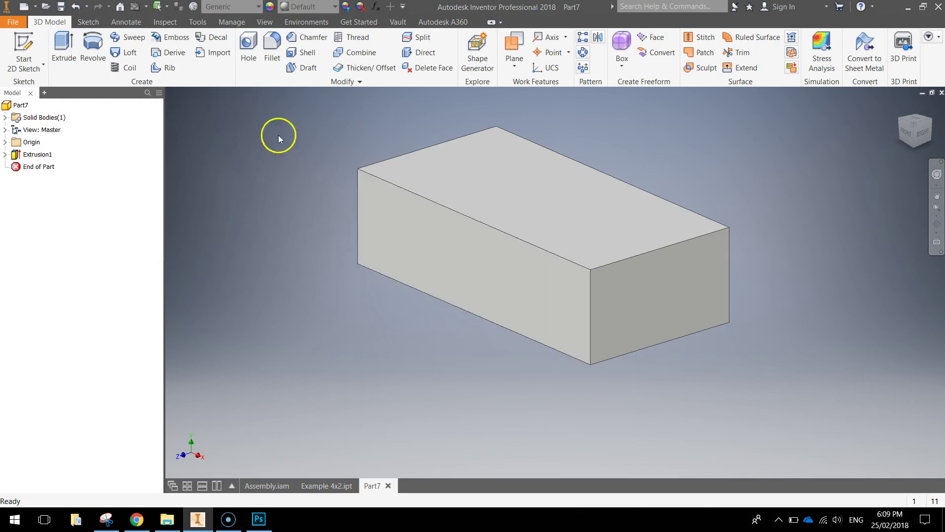
# Start a sketch on the block's top face and draw a 4 mm circle near its corner.
pyautogui.click(27, 44)
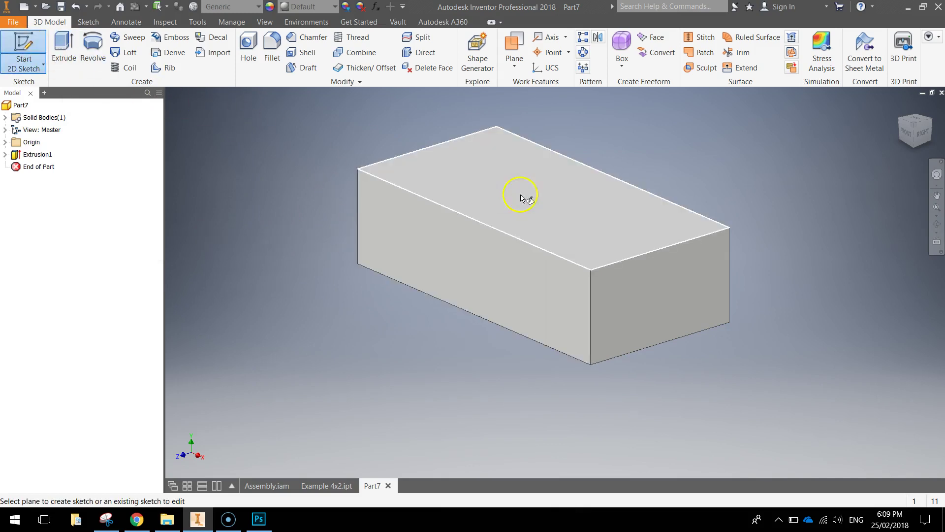
pyautogui.click(541, 196)
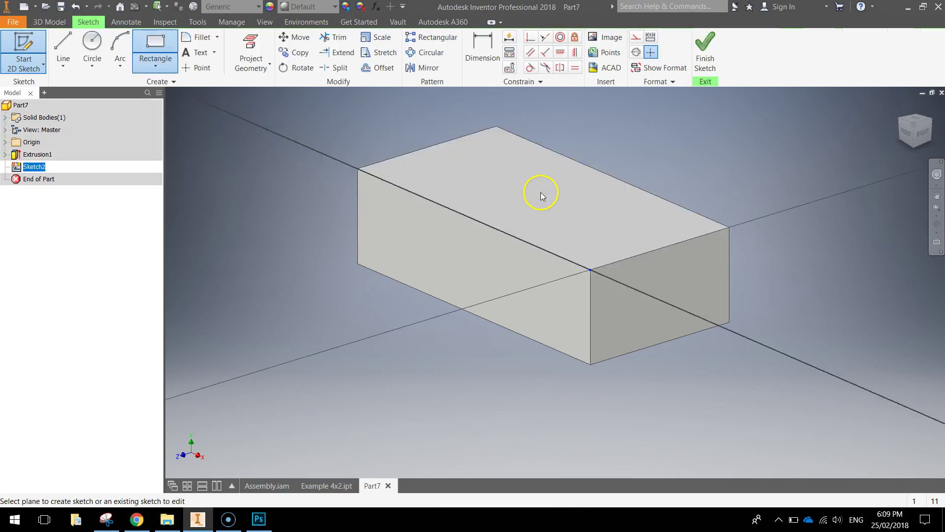
pyautogui.moveTo(540, 194)
pyautogui.mouseDown(button='middle')
pyautogui.moveTo(528, 274)
pyautogui.moveTo(473, 348)
pyautogui.moveTo(457, 337)
pyautogui.mouseUp(button='middle')
pyautogui.click(97, 46)
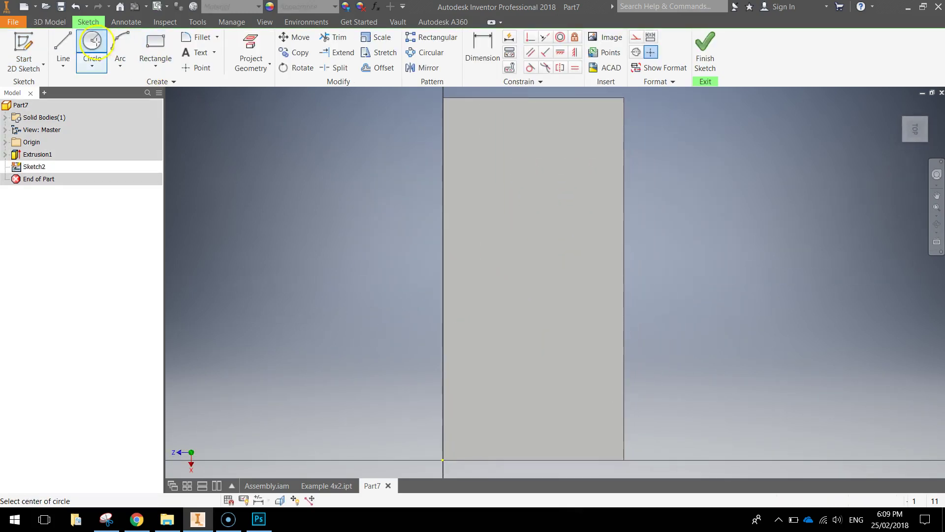
pyautogui.click(488, 146)
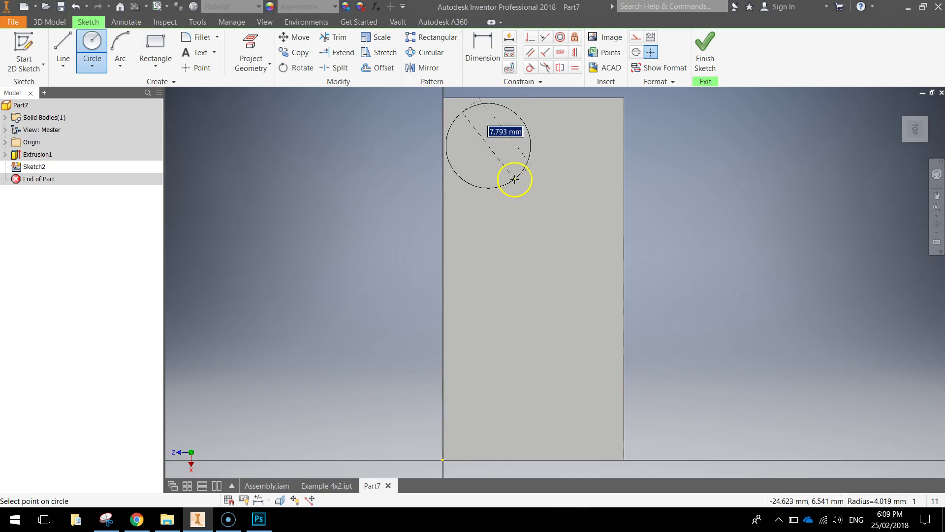
pyautogui.write('4')
pyautogui.press('Return')
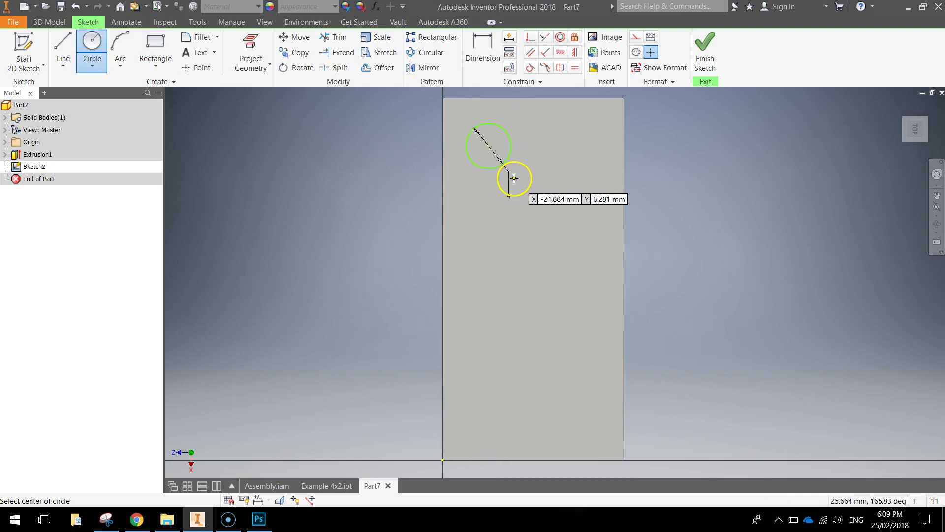
pyautogui.scroll(-3, 505, 128)
pyautogui.moveTo(497, 122); pyautogui.dragTo(492, 192, button='middle')
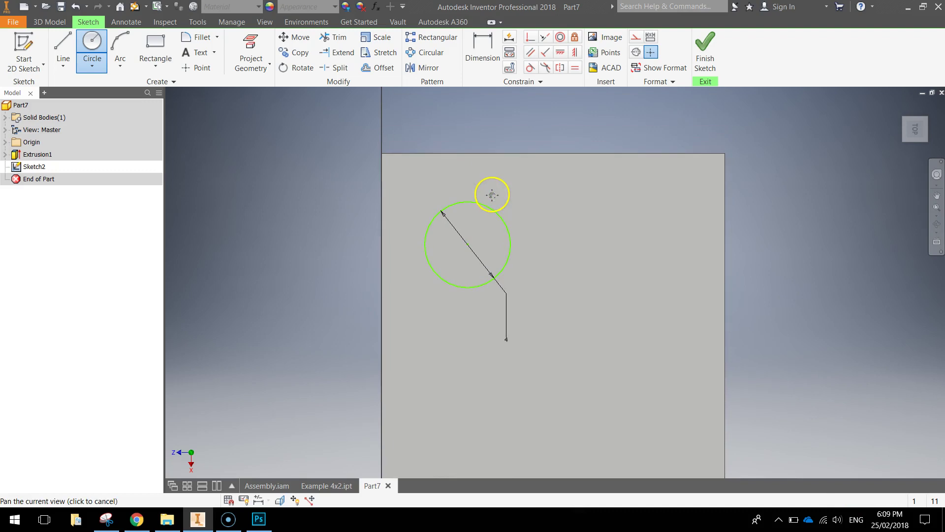
pyautogui.press('Escape')
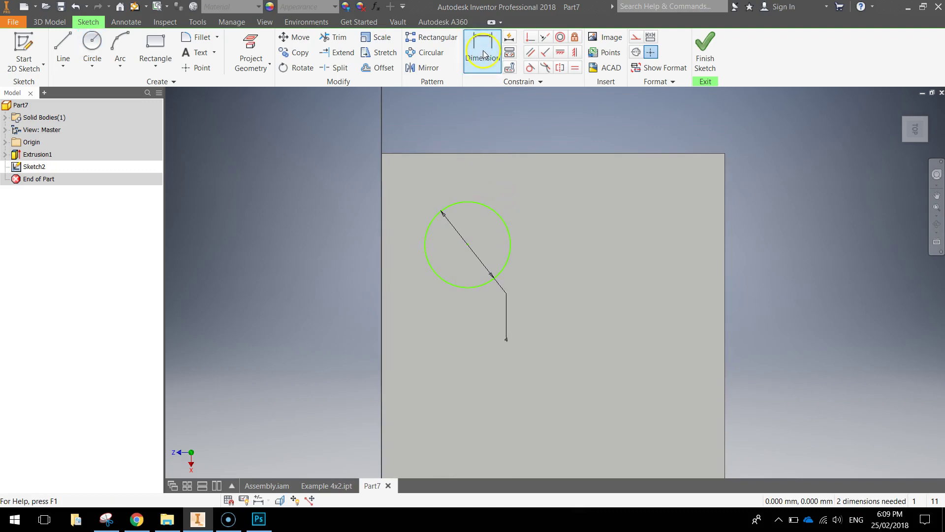
# Dimension the circle's centre 4 mm from the top edge and 4 mm from the left edge.
pyautogui.click(484, 54)
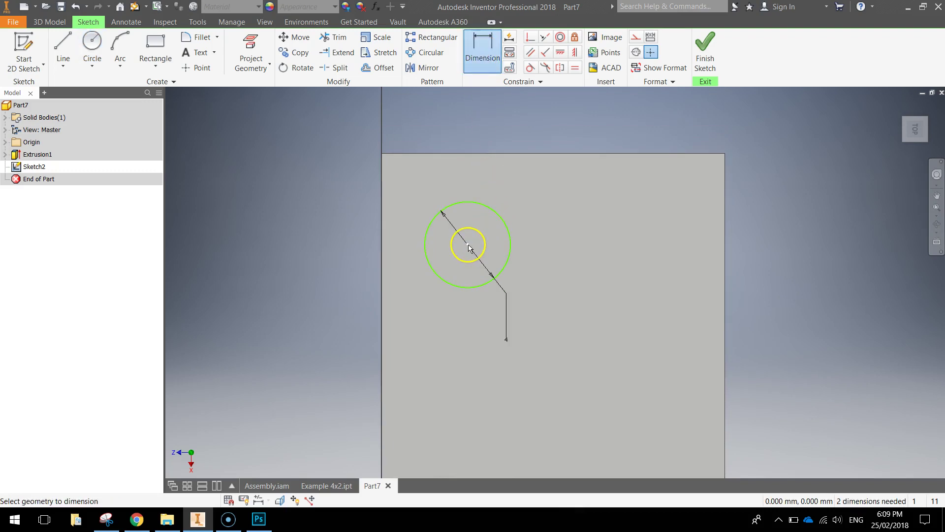
pyautogui.click(474, 155)
pyautogui.click(333, 197)
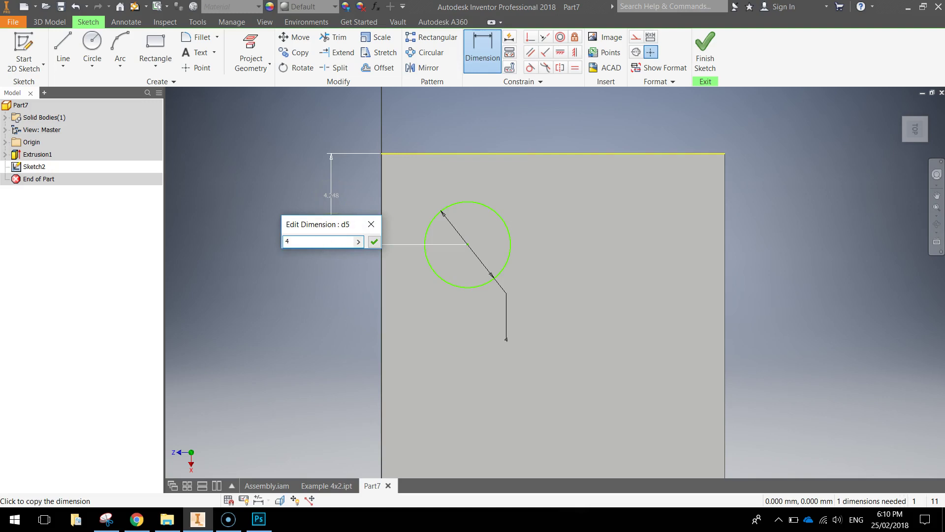
pyautogui.press('Return')
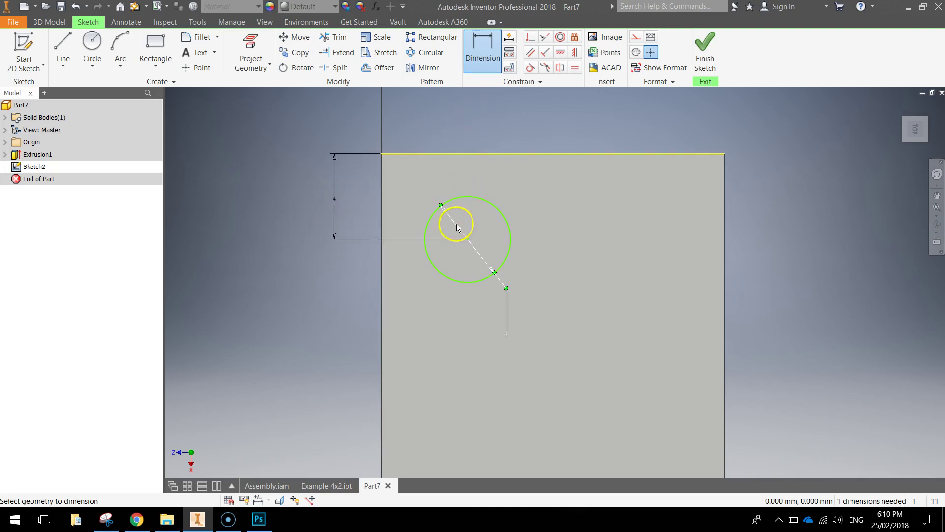
pyautogui.moveTo(468, 240); pyautogui.dragTo(419, 215)
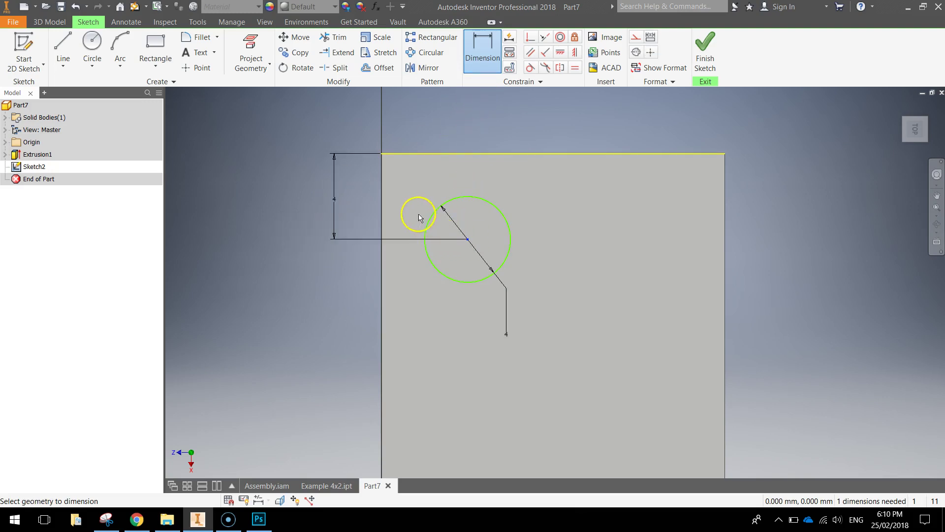
pyautogui.click(382, 199)
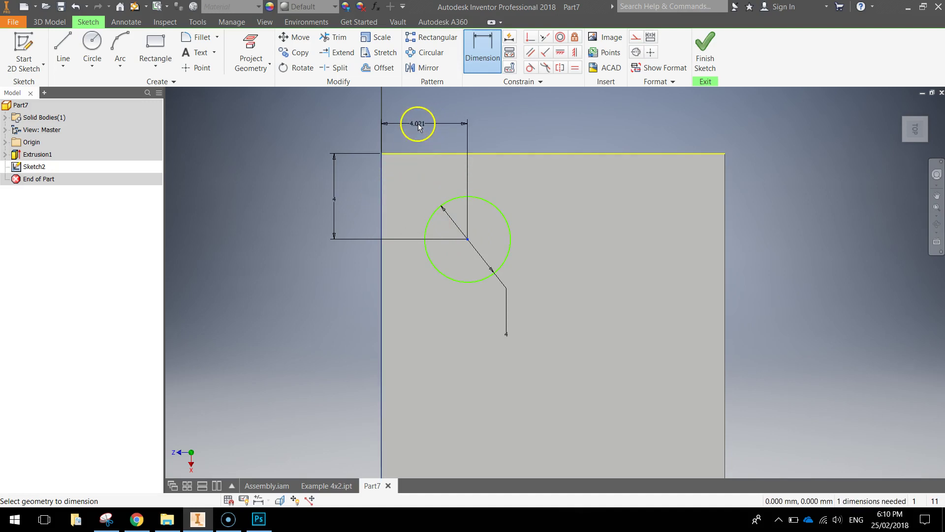
pyautogui.click(421, 127)
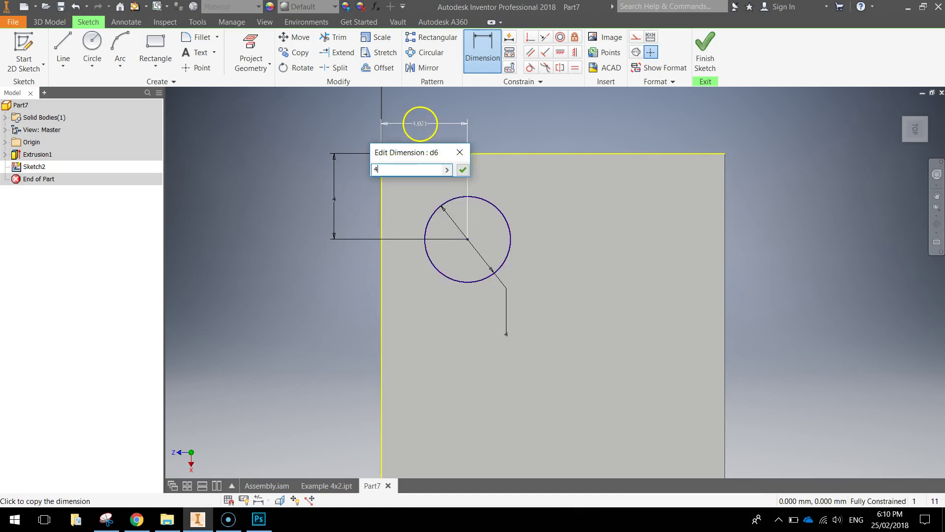
pyautogui.press('Return')
pyautogui.scroll(-3, 496, 219)
pyautogui.moveTo(486, 221)
pyautogui.mouseDown(button='middle')
pyautogui.moveTo(531, 269)
pyautogui.moveTo(519, 262)
pyautogui.mouseUp(button='middle')
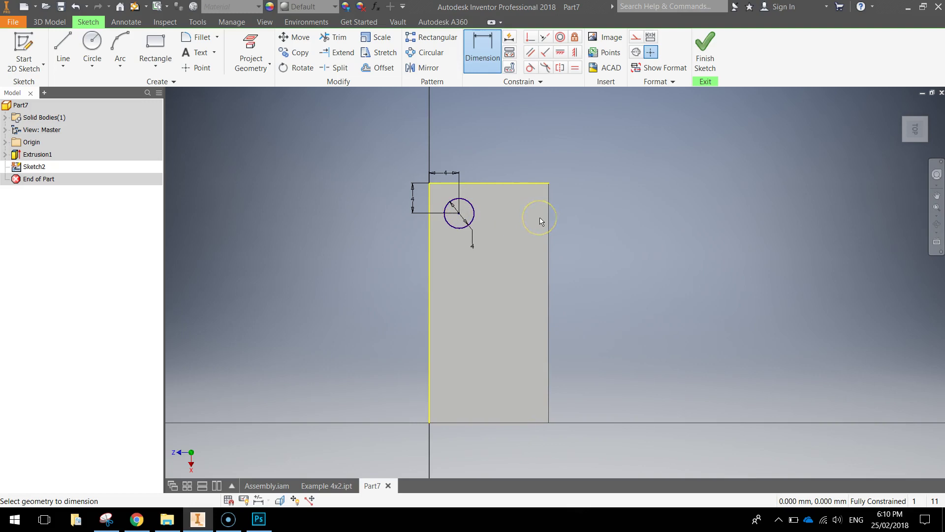
pyautogui.press('Escape')
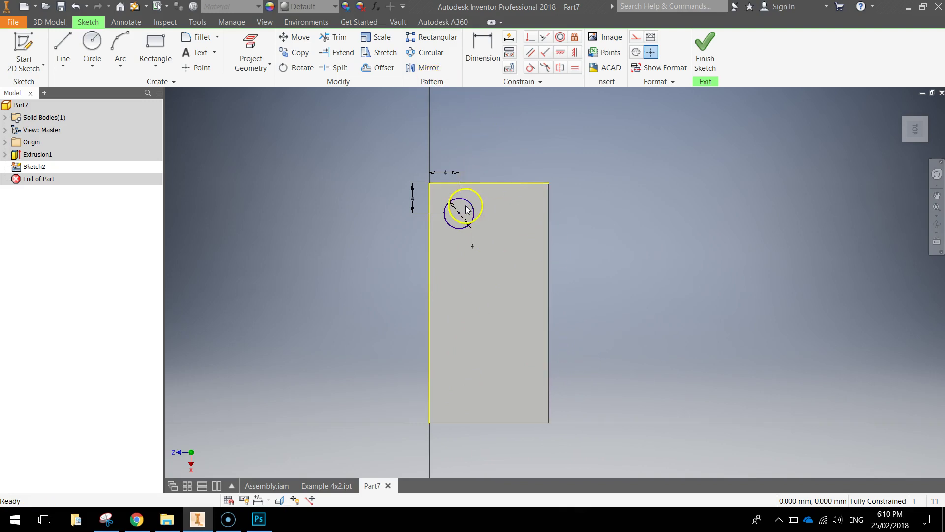
# Set up a rectangular pattern of the circle along the flipped top edge with 2 copies.
pyautogui.click(428, 42)
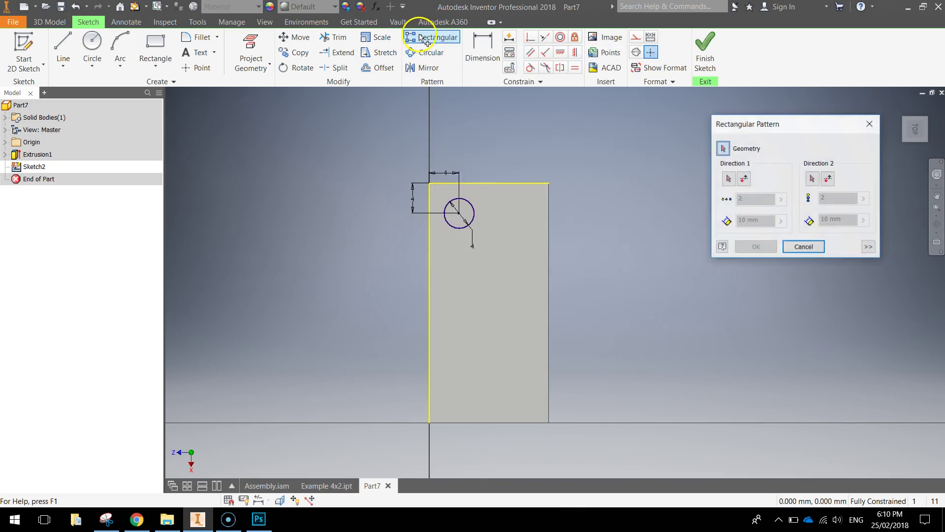
pyautogui.scroll(-2, 467, 200)
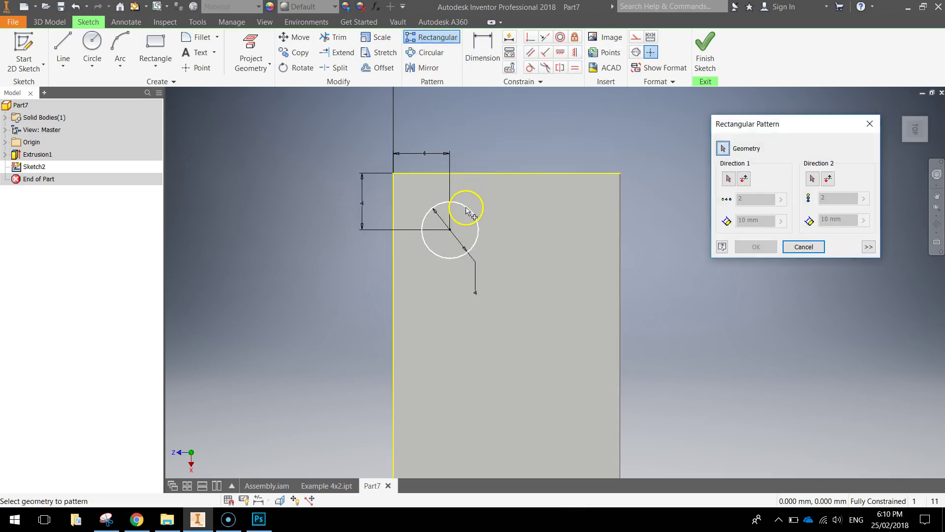
pyautogui.click(465, 209)
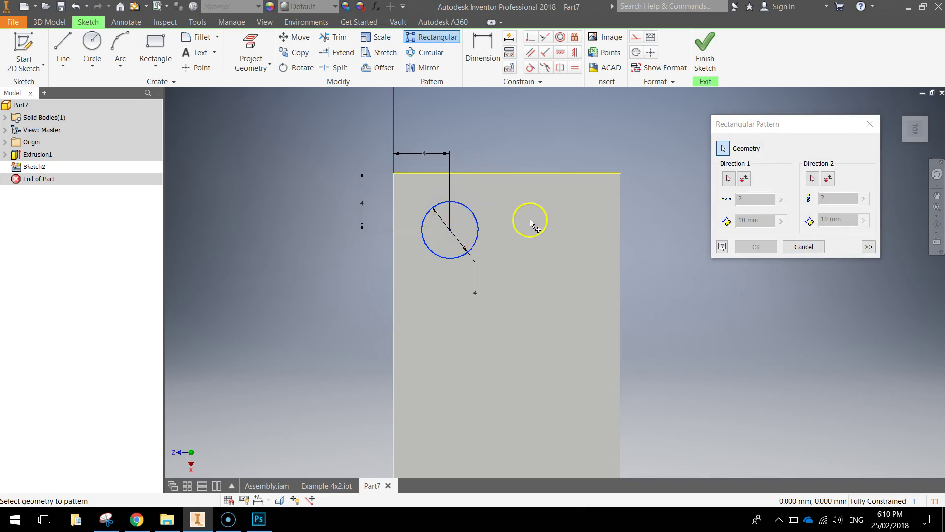
pyautogui.click(728, 179)
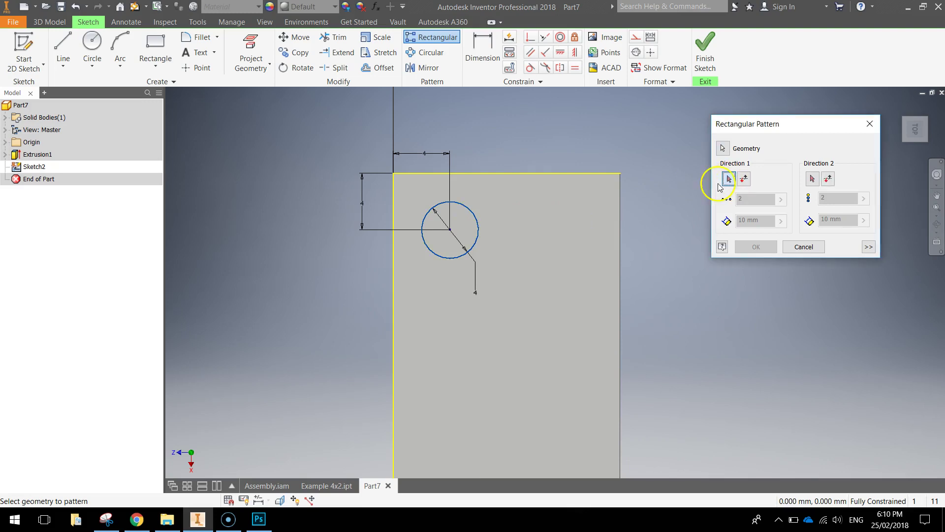
pyautogui.click(530, 174)
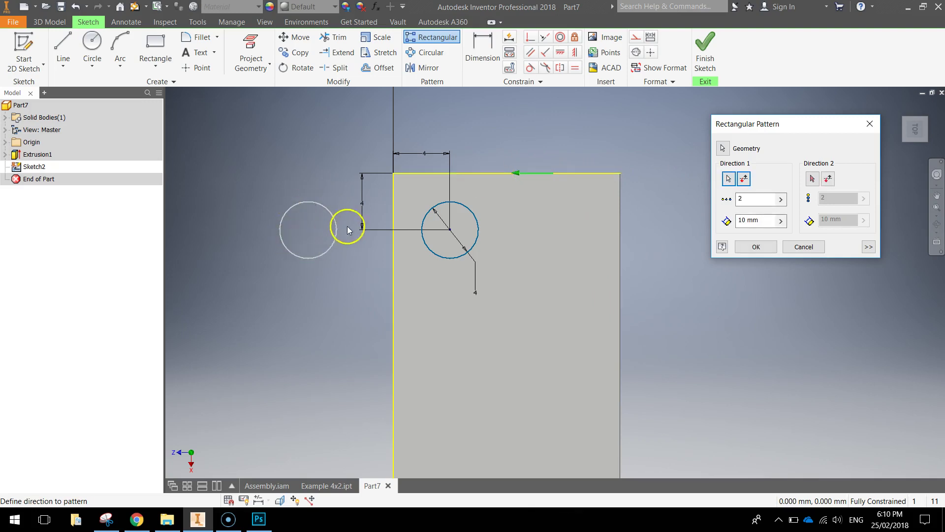
pyautogui.click(745, 180)
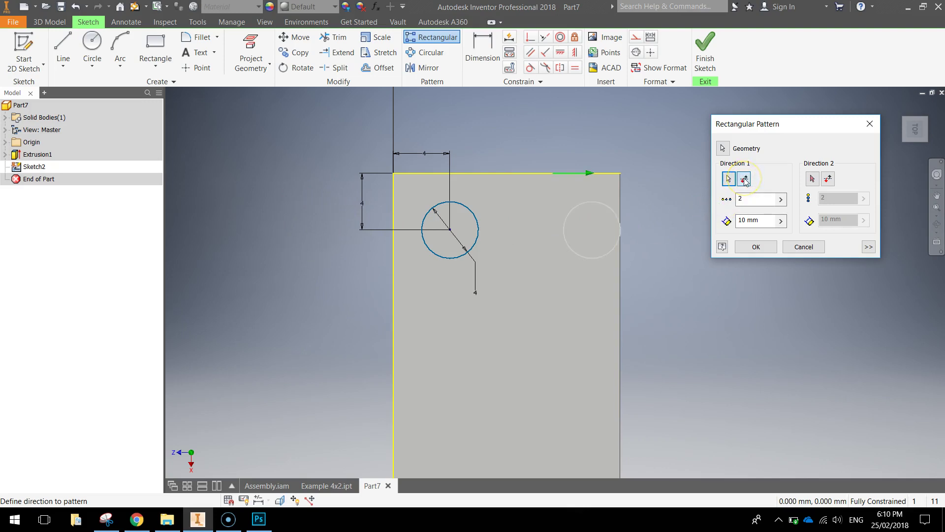
pyautogui.doubleClick(742, 220)
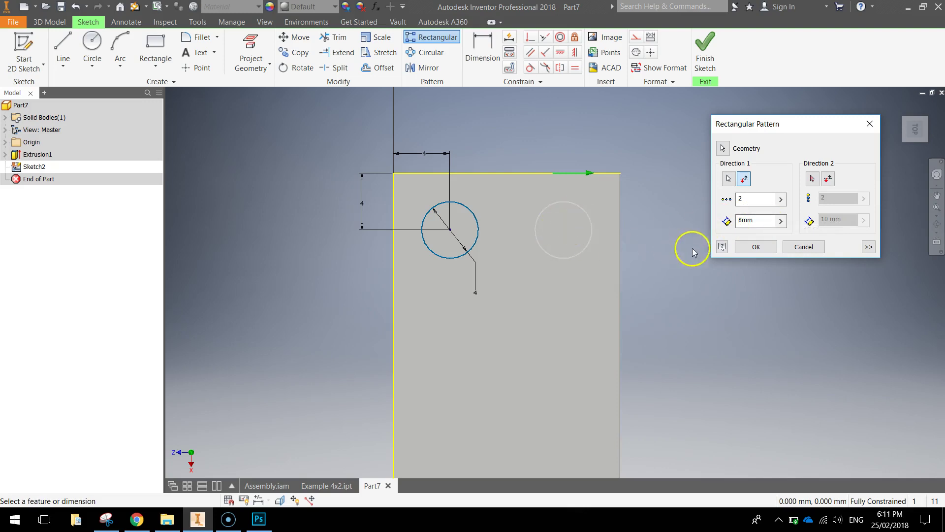
# Apply the two-circle pattern and select both circles for a second rectangular pattern.
pyautogui.click(755, 247)
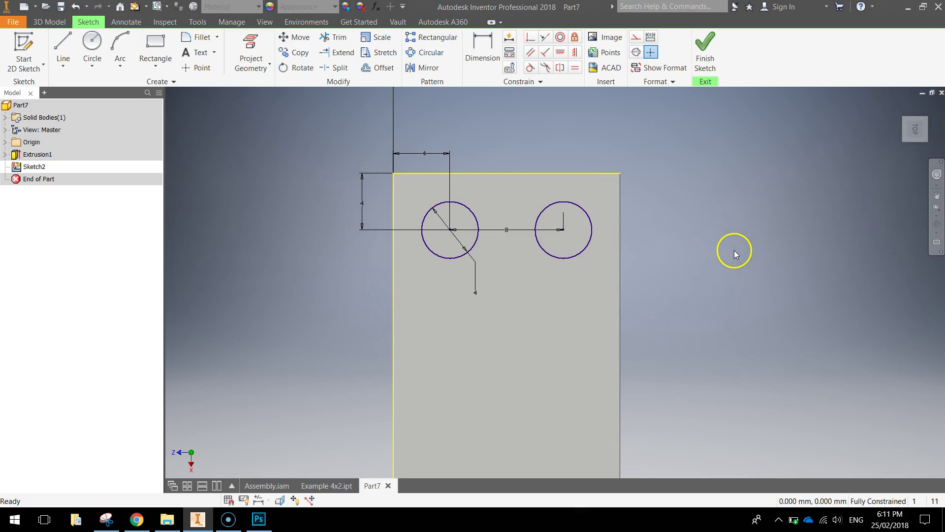
pyautogui.scroll(-3, 712, 296)
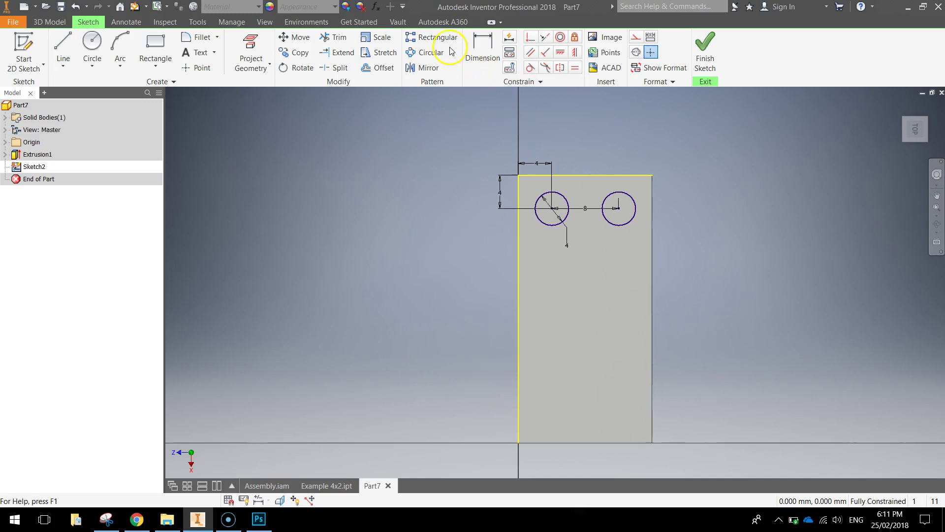
pyautogui.click(429, 39)
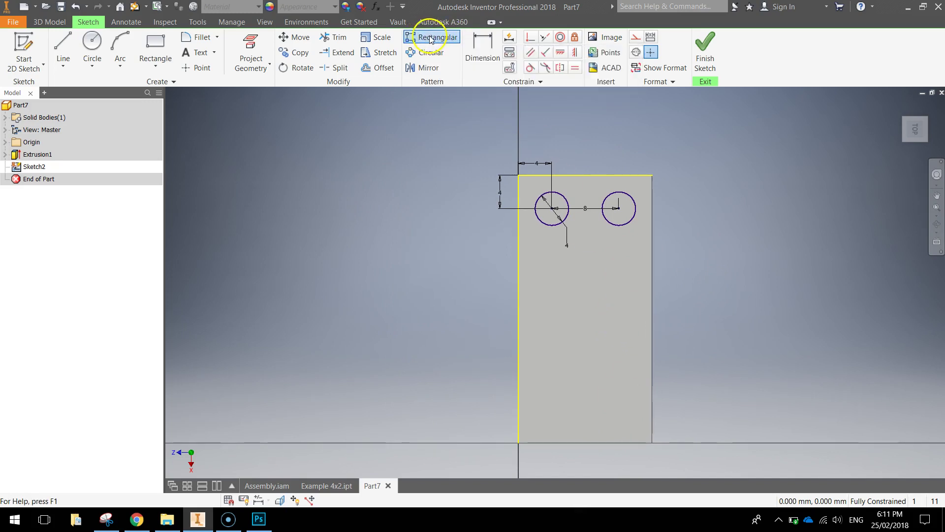
pyautogui.click(564, 199)
pyautogui.click(612, 204)
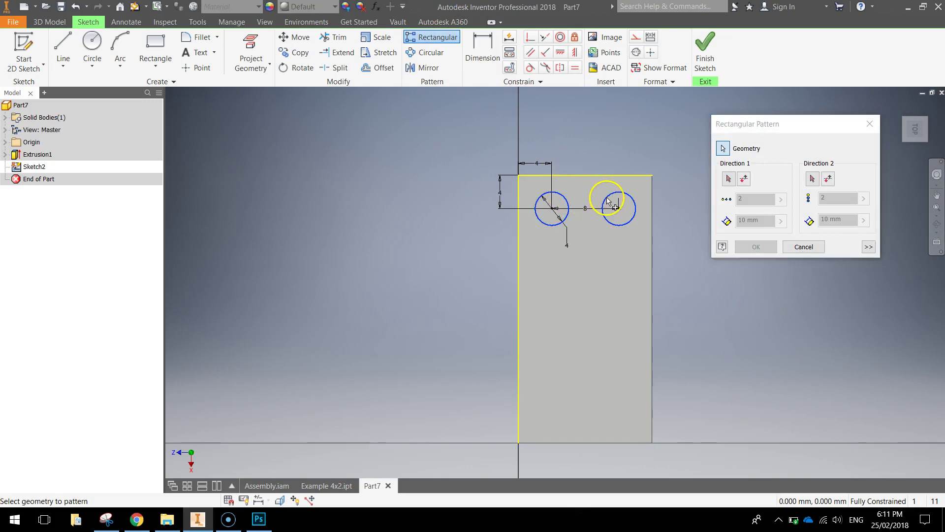
pyautogui.moveTo(581, 205); pyautogui.dragTo(604, 205)
# Pattern the two circles along the left edge into 4 rows spaced 8 mm.
pyautogui.click(729, 180)
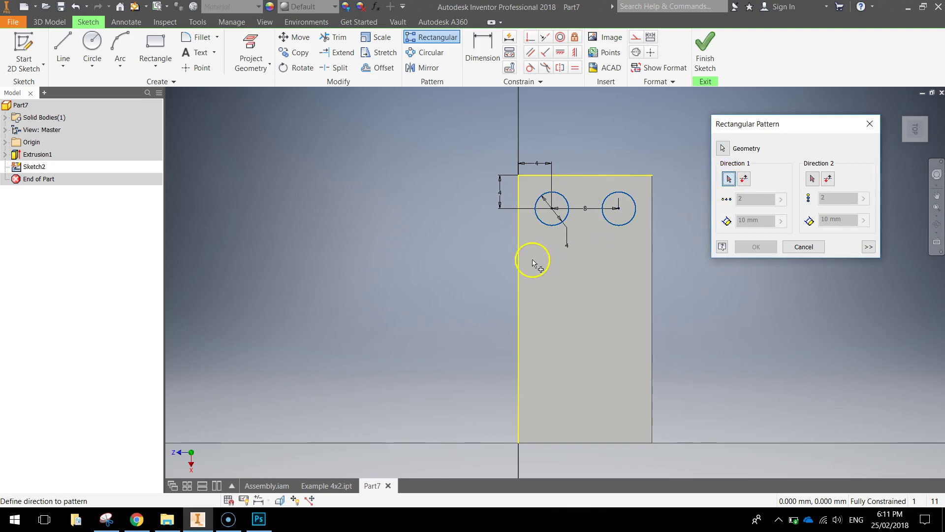
pyautogui.click(519, 247)
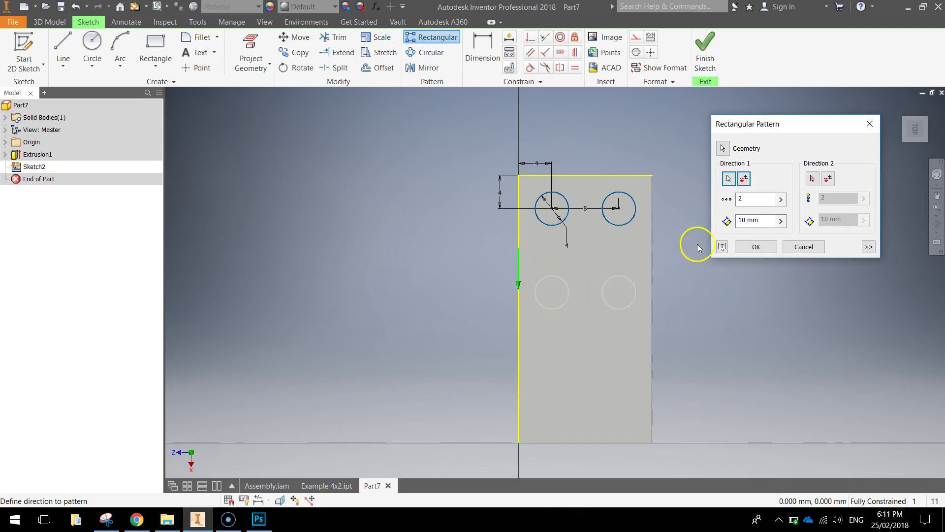
pyautogui.click(740, 201)
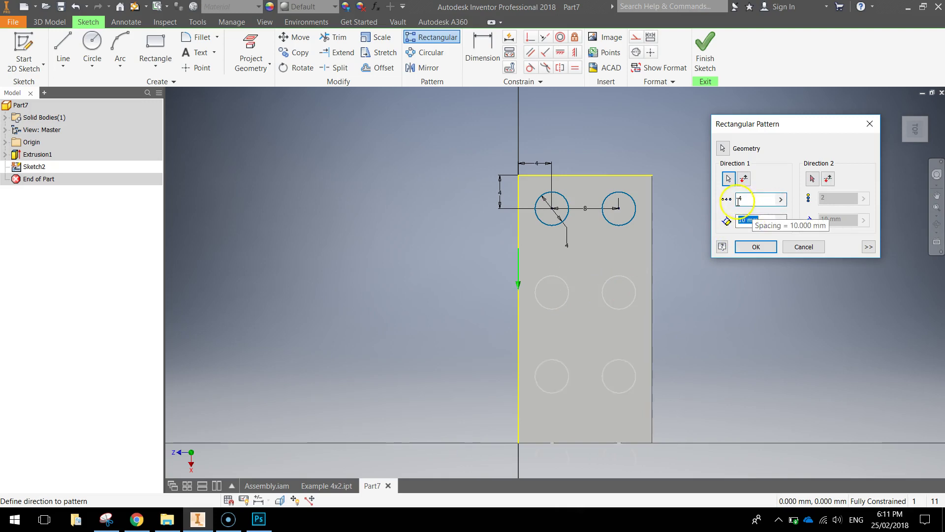
pyautogui.click(747, 224)
pyautogui.click(746, 221)
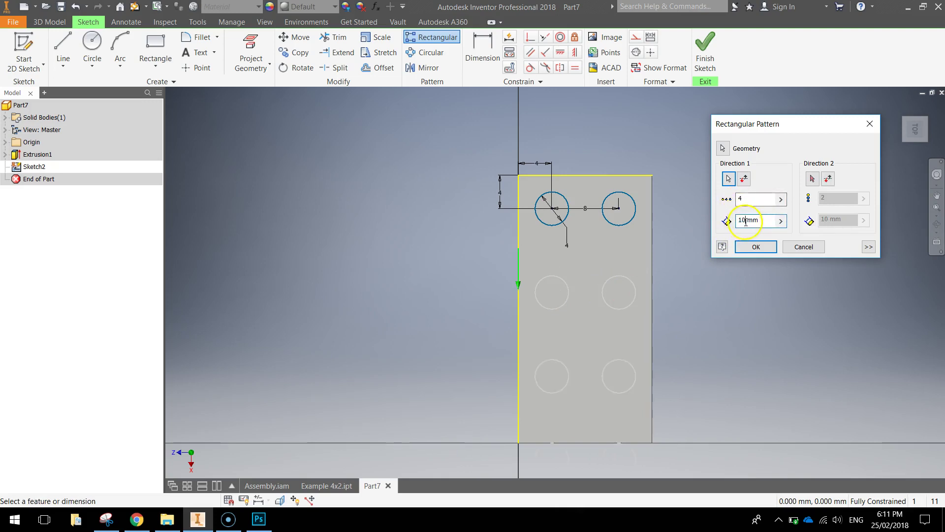
pyautogui.write('8')
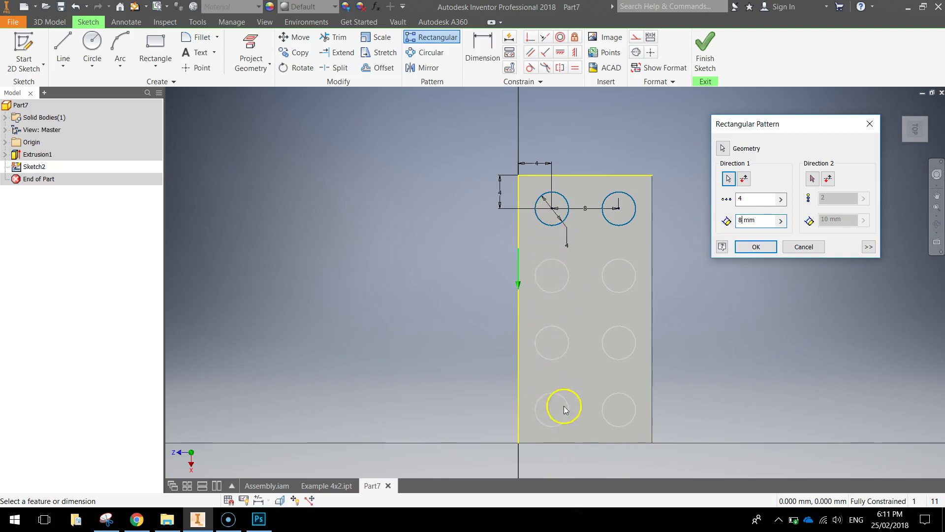
pyautogui.click(753, 247)
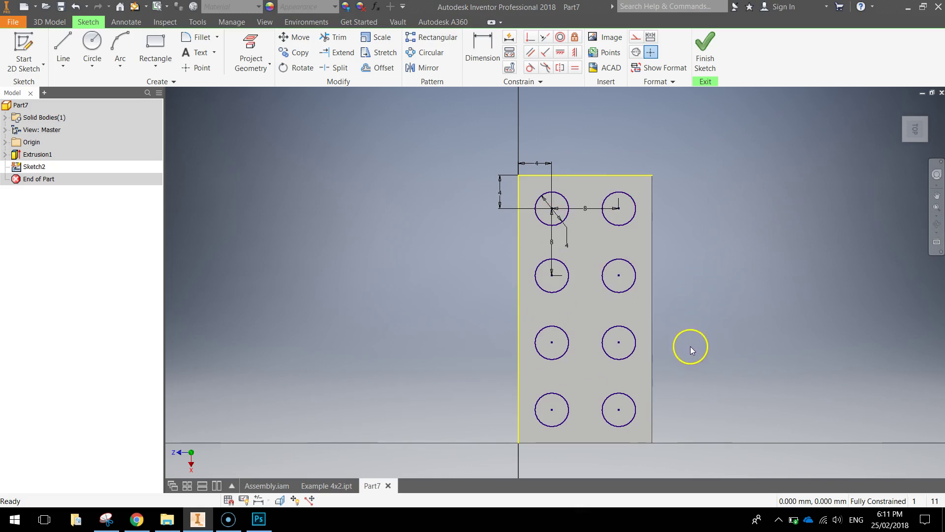
# Finish the sketch and extrude the eight circles 1.7 mm into studs.
pyautogui.click(704, 52)
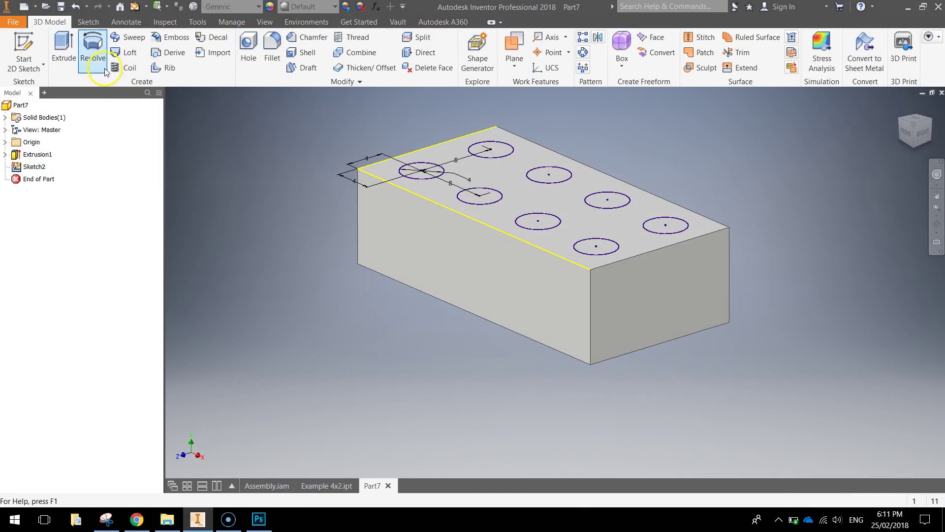
pyautogui.click(64, 45)
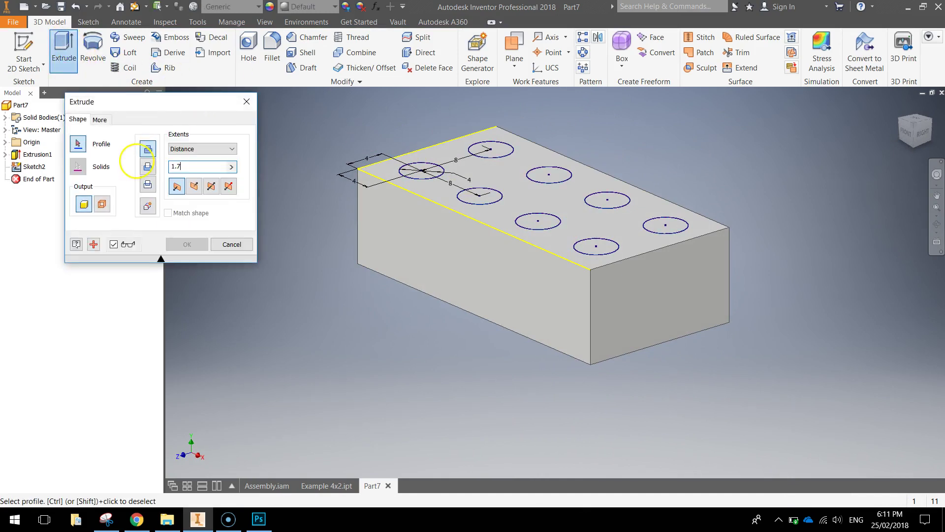
pyautogui.click(416, 173)
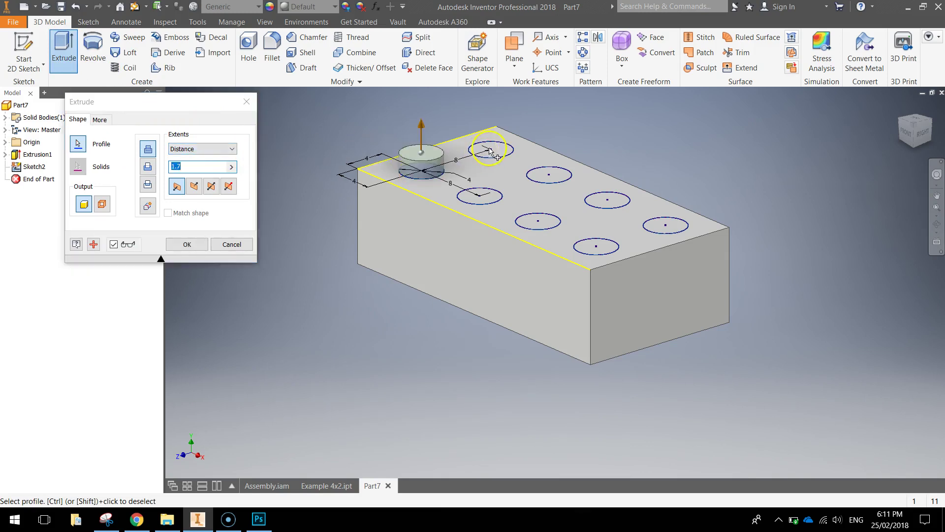
pyautogui.click(491, 149)
pyautogui.click(553, 176)
pyautogui.click(498, 200)
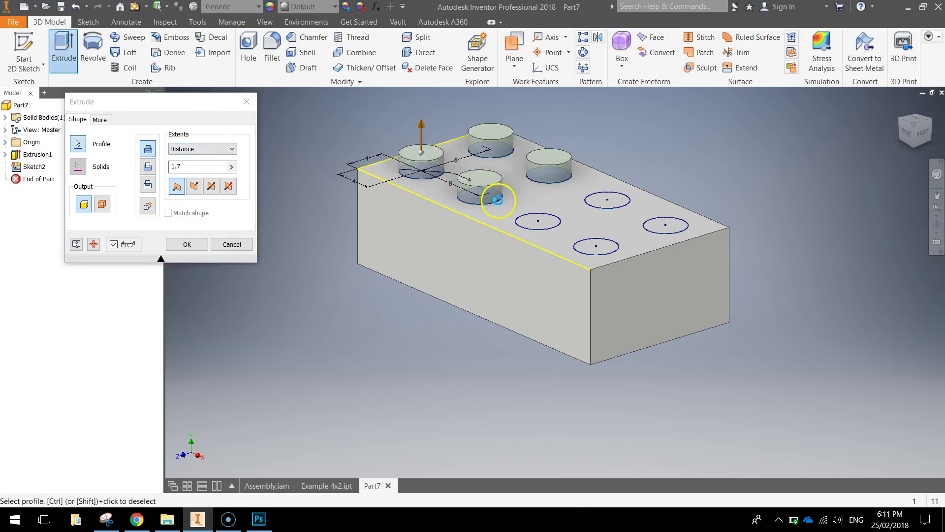
pyautogui.click(538, 221)
pyautogui.click(608, 200)
pyautogui.click(665, 225)
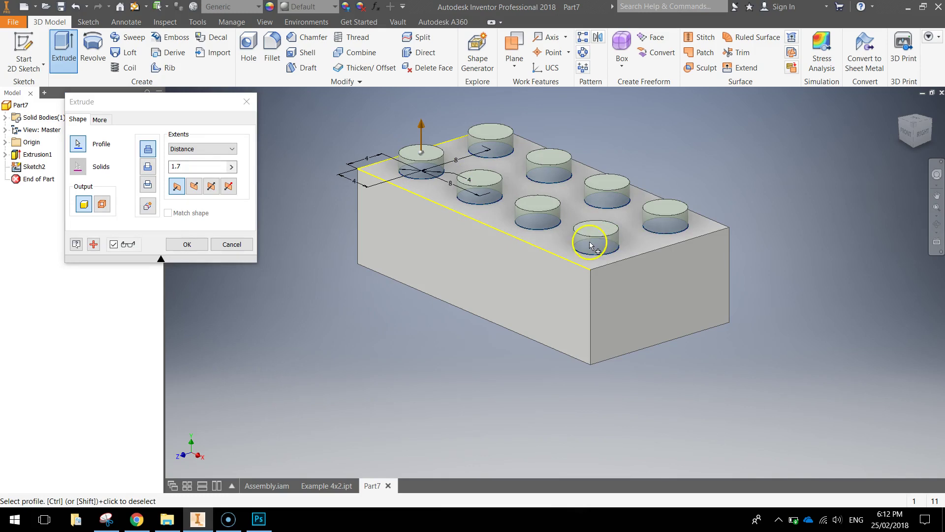
pyautogui.click(183, 244)
pyautogui.keyDown('shift'); pyautogui.moveTo(786, 336); pyautogui.dragTo(681, 220, button='middle'); pyautogui.keyUp('shift')
pyautogui.scroll(3, 754, 340)
pyautogui.moveTo(755, 340); pyautogui.dragTo(649, 202, button='middle')
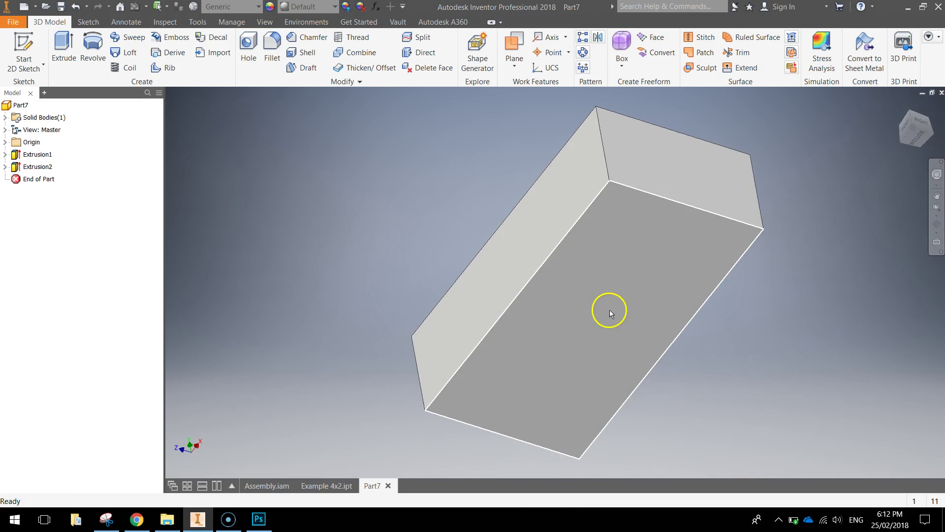
# Shell the brick with 0.8 mm walls, leaving the bottom face open.
pyautogui.click(303, 53)
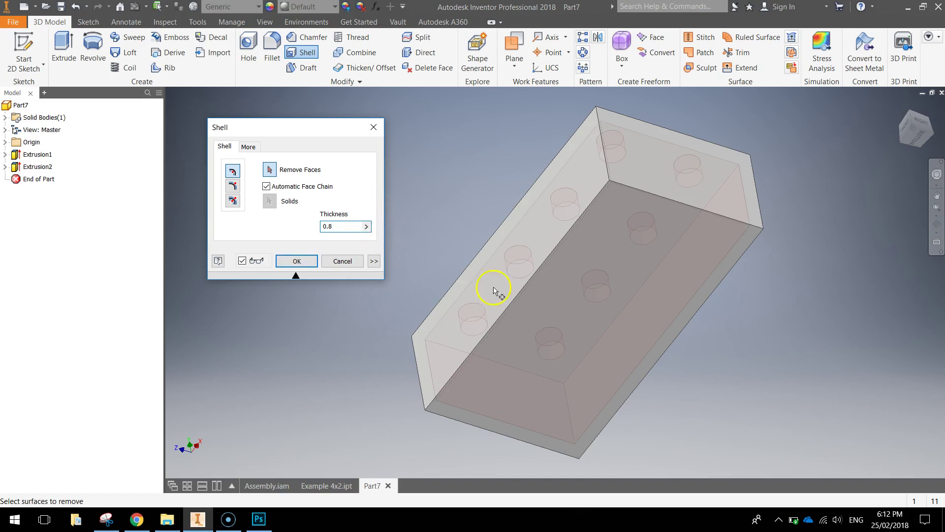
pyautogui.click(618, 251)
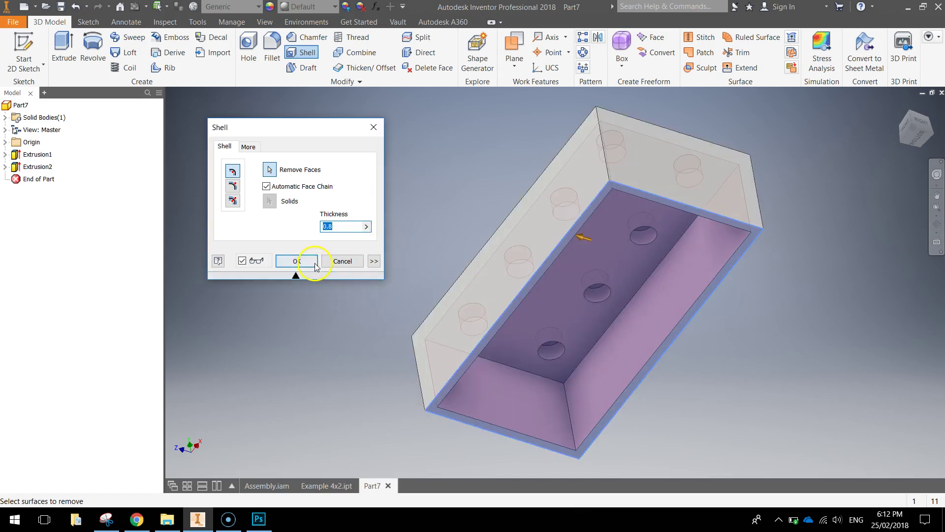
pyautogui.click(305, 262)
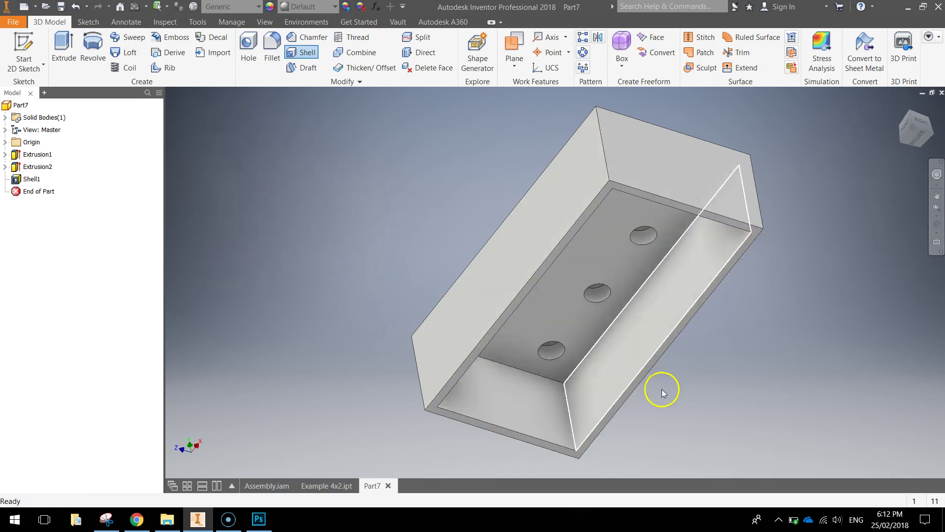
pyautogui.keyDown('shift'); pyautogui.moveTo(662, 390); pyautogui.dragTo(649, 356, button='middle'); pyautogui.keyUp('shift')
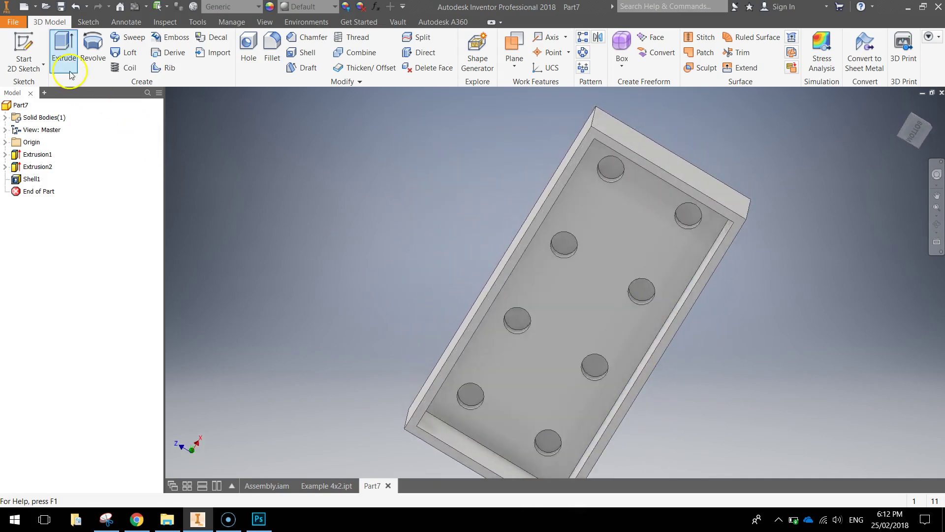
# Start a sketch on the brick's inner face and project its outline and stud circles.
pyautogui.click(26, 44)
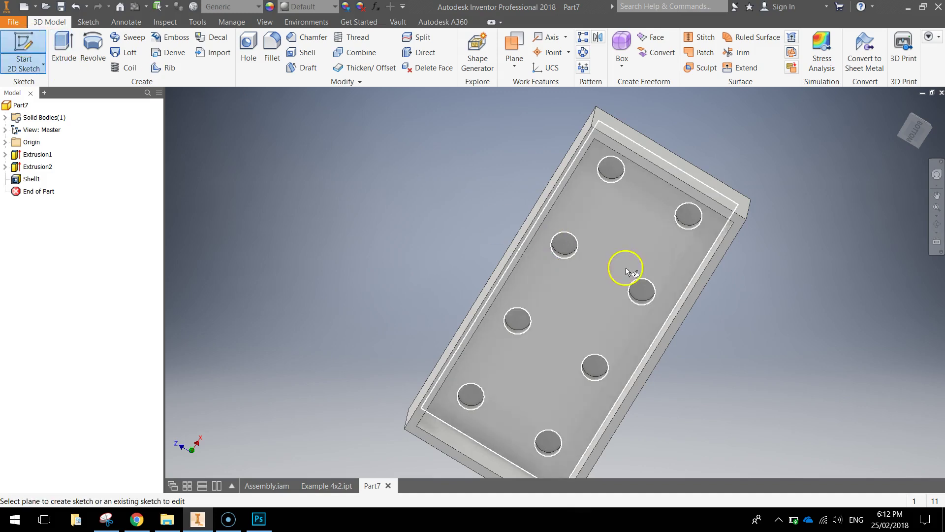
pyautogui.click(620, 236)
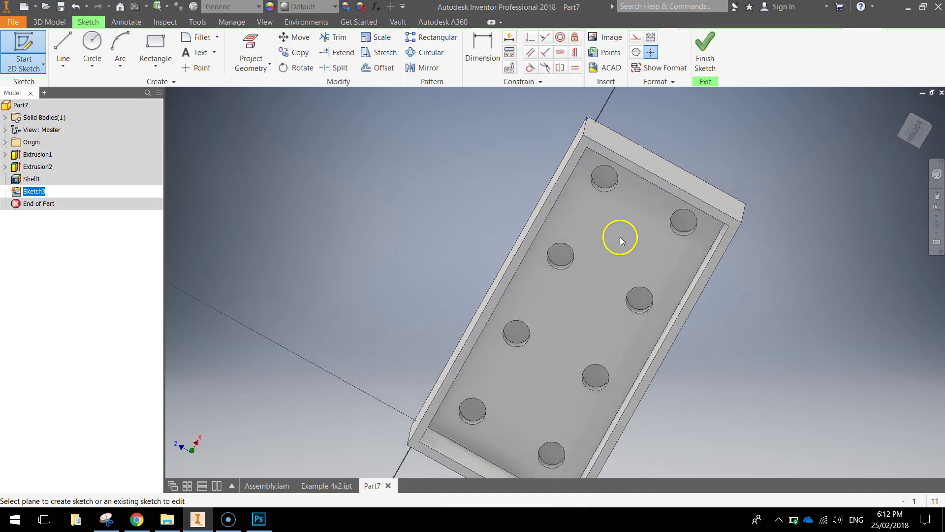
pyautogui.moveTo(660, 397)
pyautogui.mouseDown(button='middle')
pyautogui.moveTo(623, 315)
pyautogui.moveTo(589, 270)
pyautogui.mouseUp(button='middle')
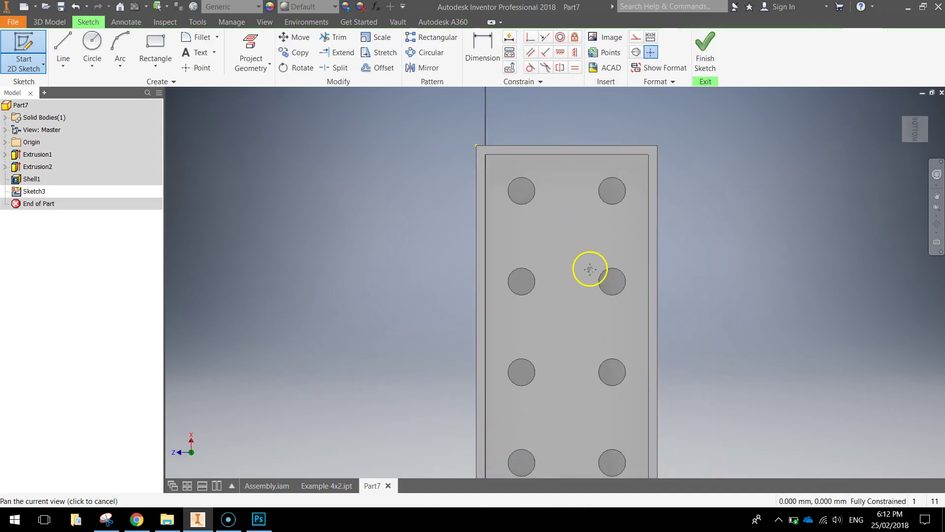
pyautogui.click(252, 44)
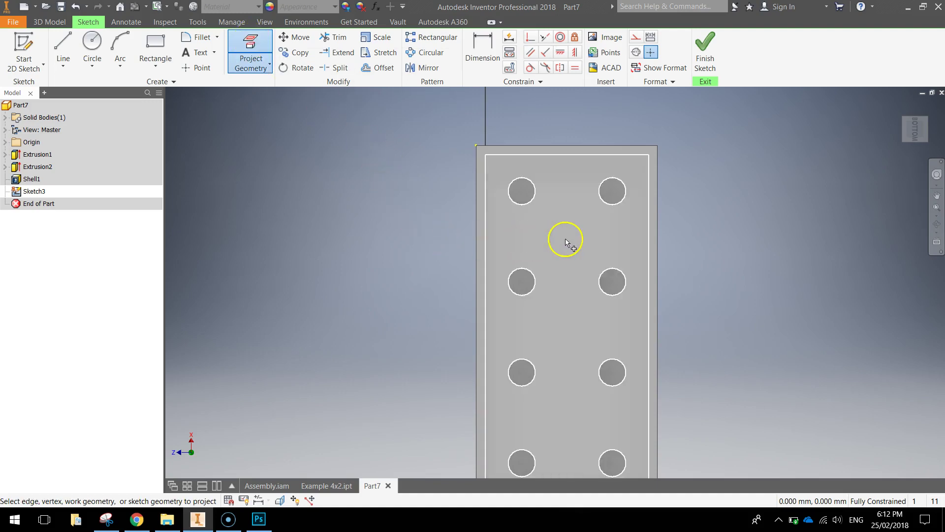
pyautogui.click(538, 227)
pyautogui.click(263, 44)
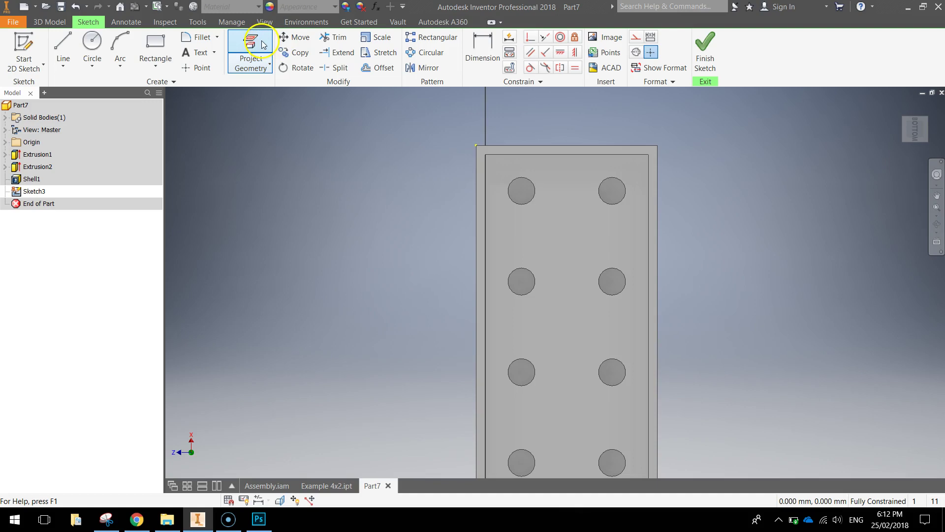
pyautogui.click(264, 44)
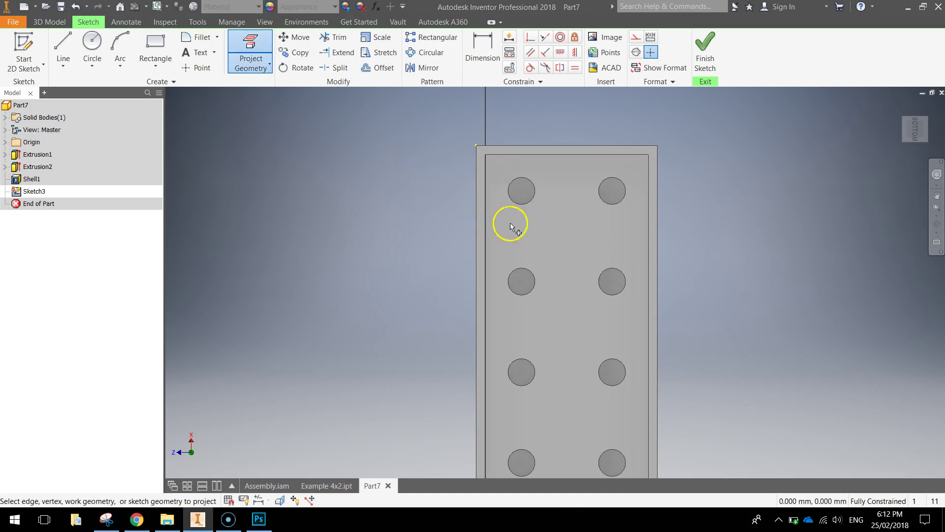
pyautogui.click(574, 235)
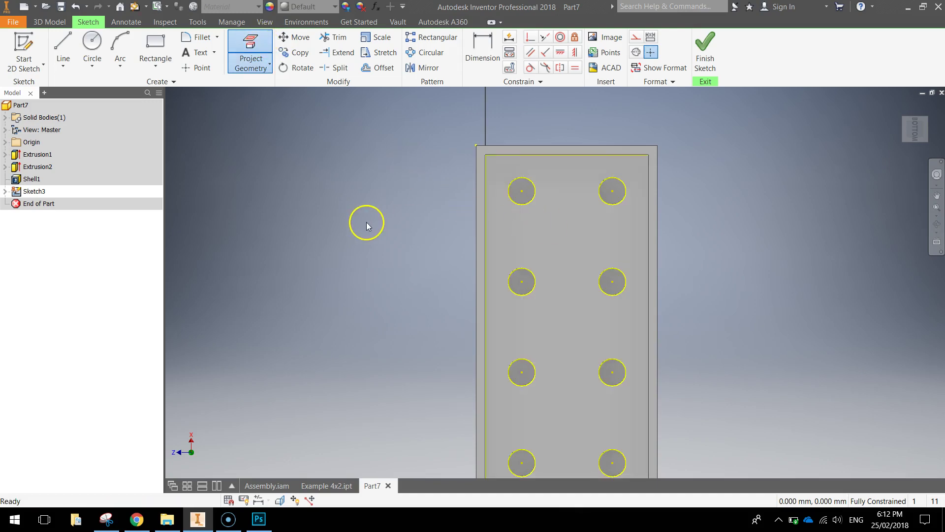
pyautogui.press('Escape')
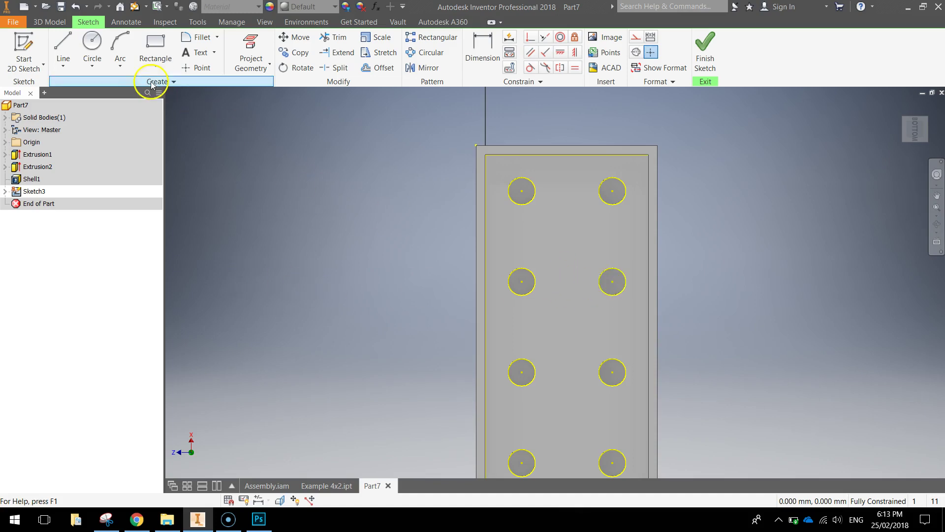
# Zoom to four stud circles and draw a construction diagonal from lower-left to upper-right centre.
pyautogui.click(104, 44)
pyautogui.scroll(3, 730, 263)
pyautogui.moveTo(603, 253); pyautogui.dragTo(578, 314, button='middle')
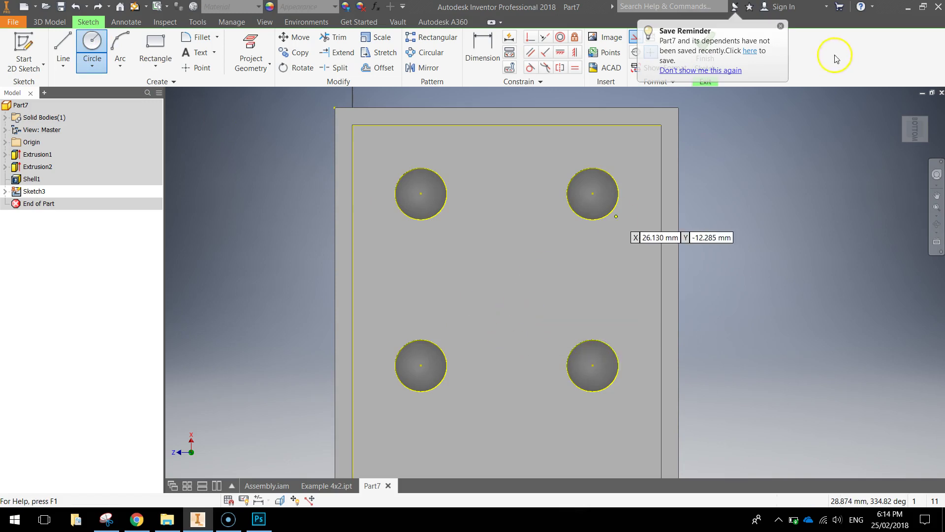
pyautogui.click(781, 26)
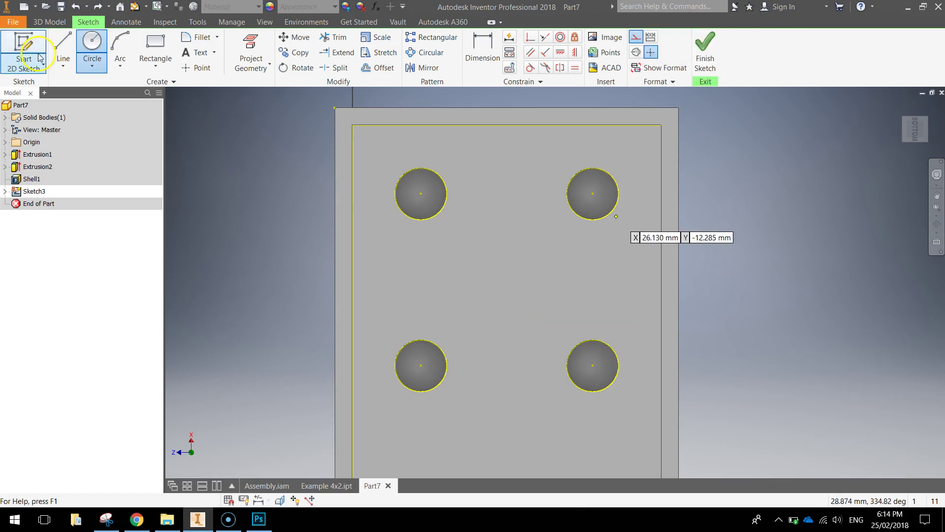
pyautogui.click(63, 42)
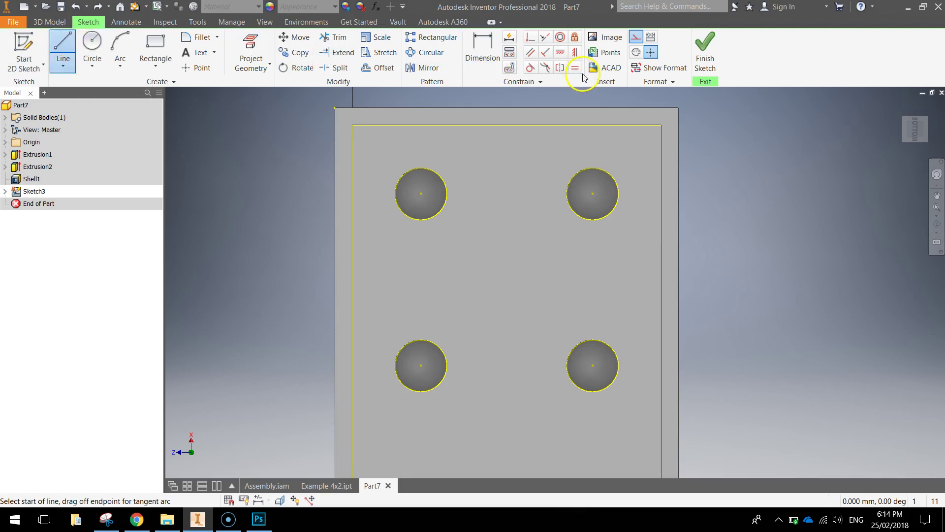
pyautogui.click(636, 40)
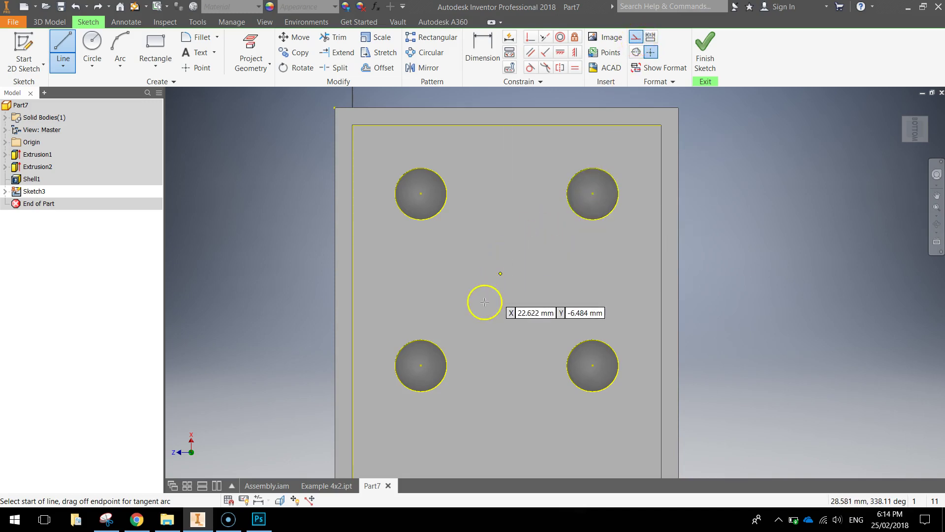
pyautogui.click(422, 364)
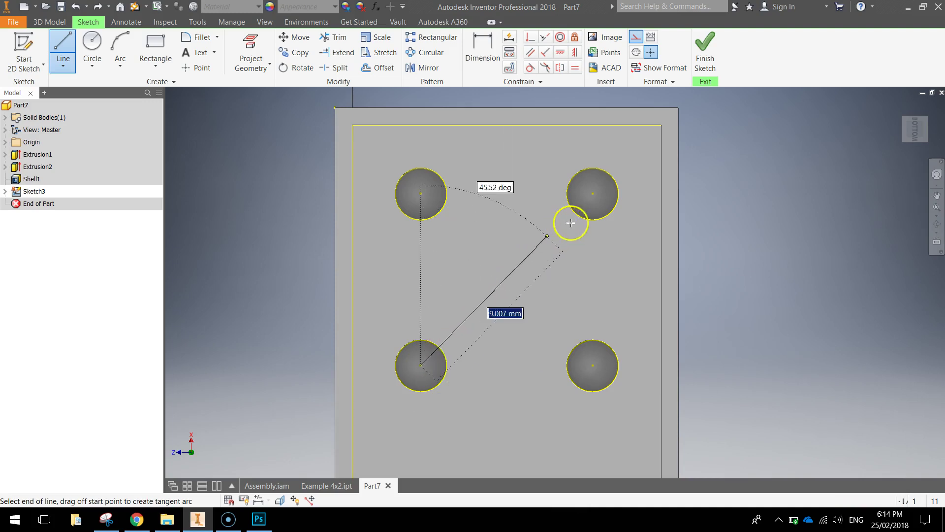
pyautogui.click(593, 193)
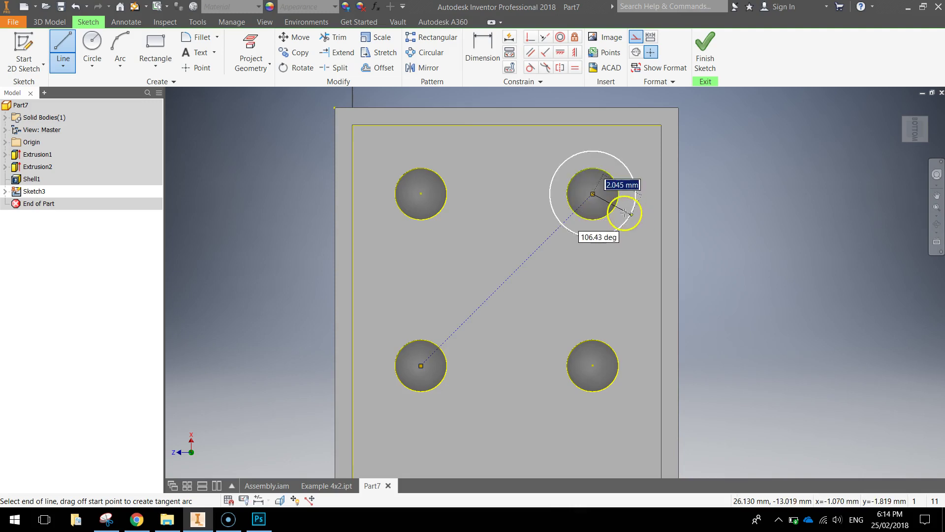
pyautogui.press('Escape')
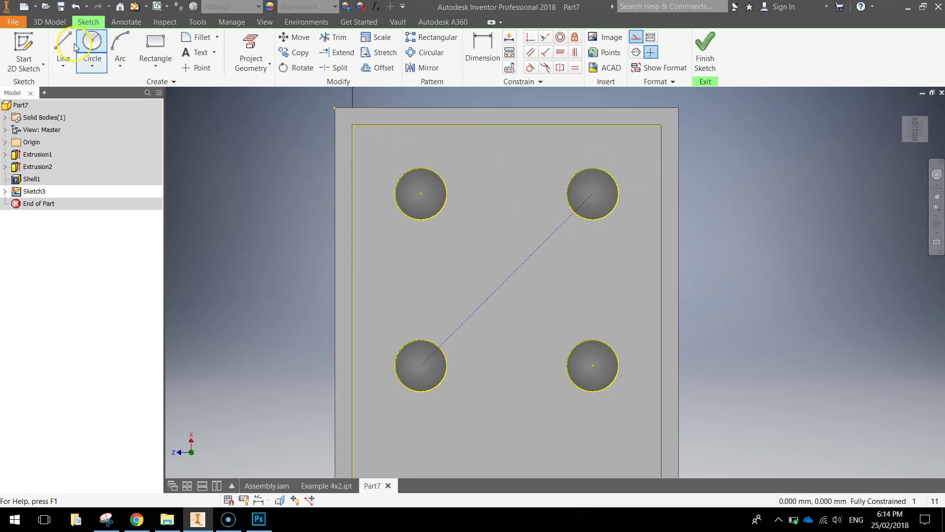
# Draw the second construction diagonal from the upper-left to the lower-right circle centre.
pyautogui.click(65, 45)
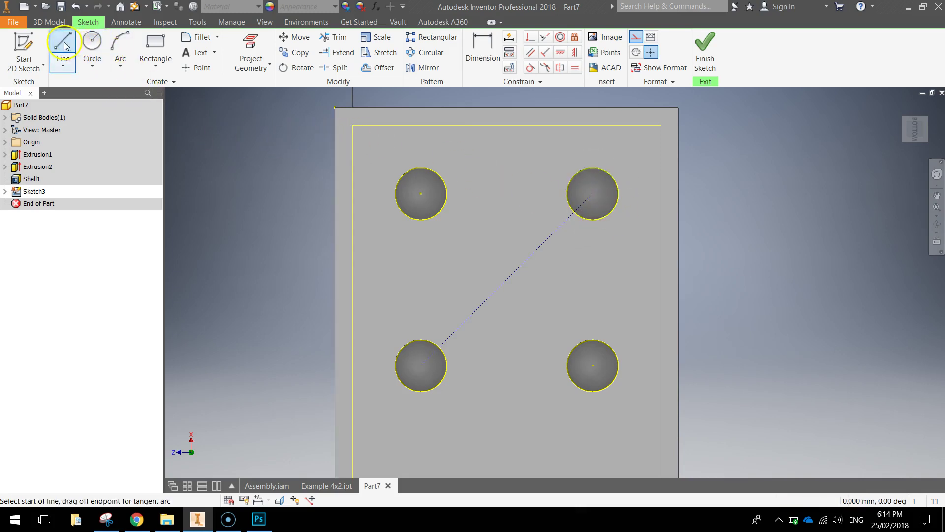
pyautogui.click(419, 194)
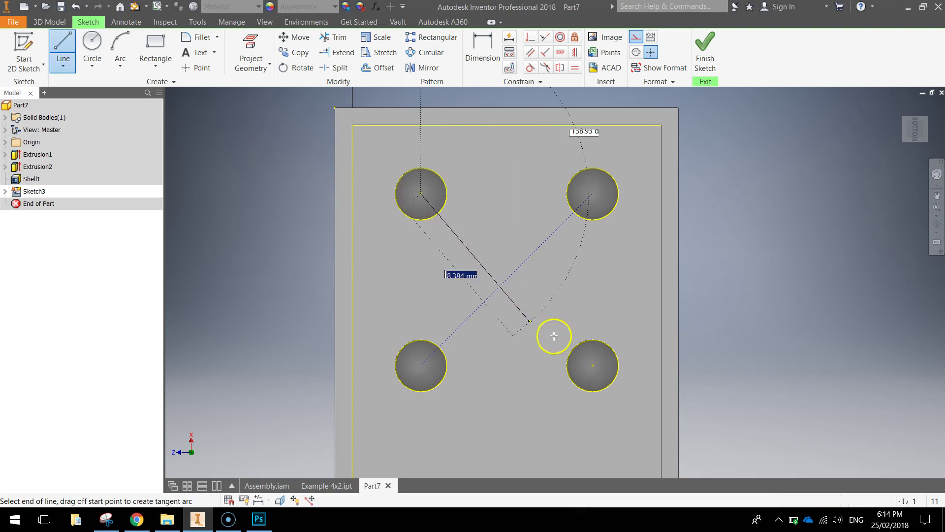
pyautogui.click(591, 365)
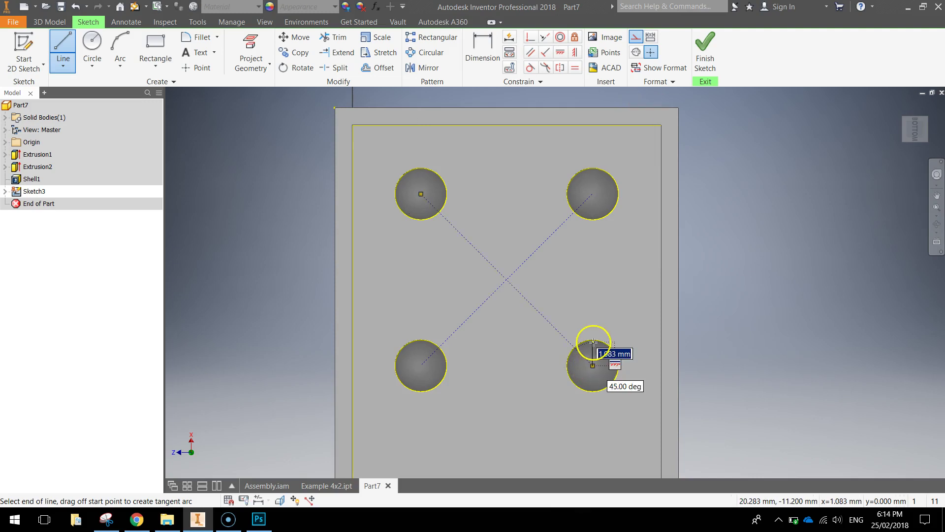
pyautogui.press('Escape')
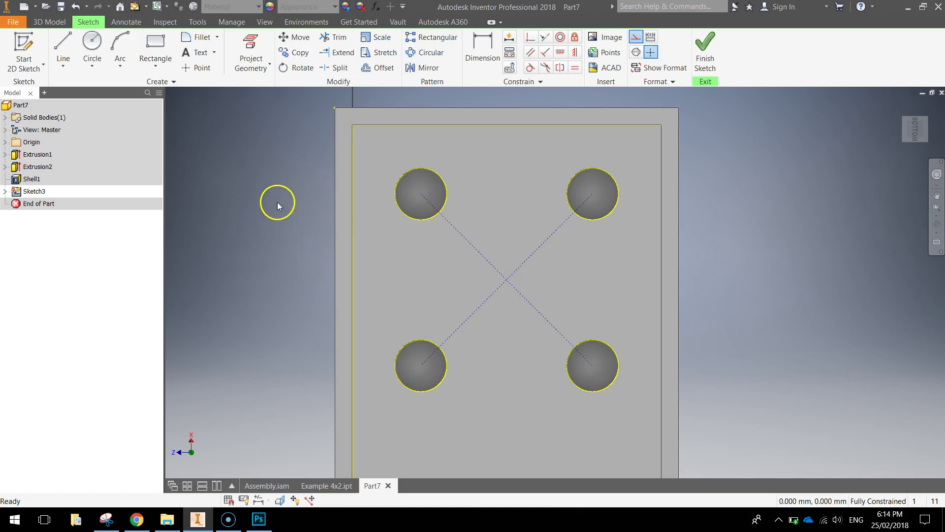
# Draw concentric 5 mm and 4.2 mm circles centred where the two construction diagonals cross.
pyautogui.click(92, 42)
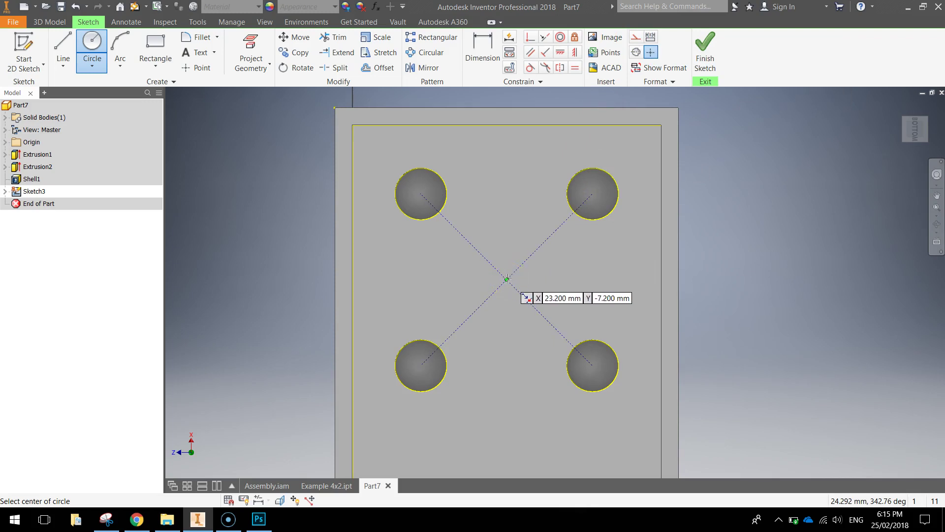
pyautogui.click(507, 279)
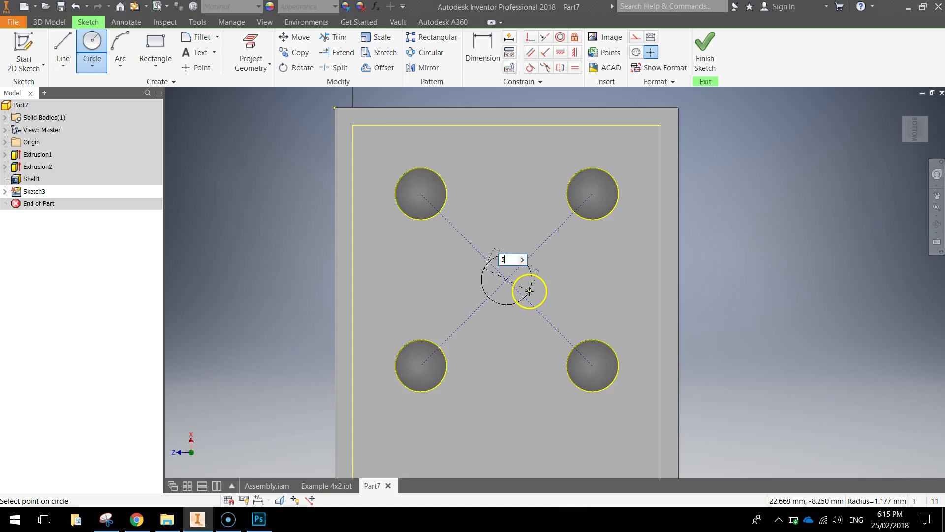
pyautogui.write('5')
pyautogui.press('Return')
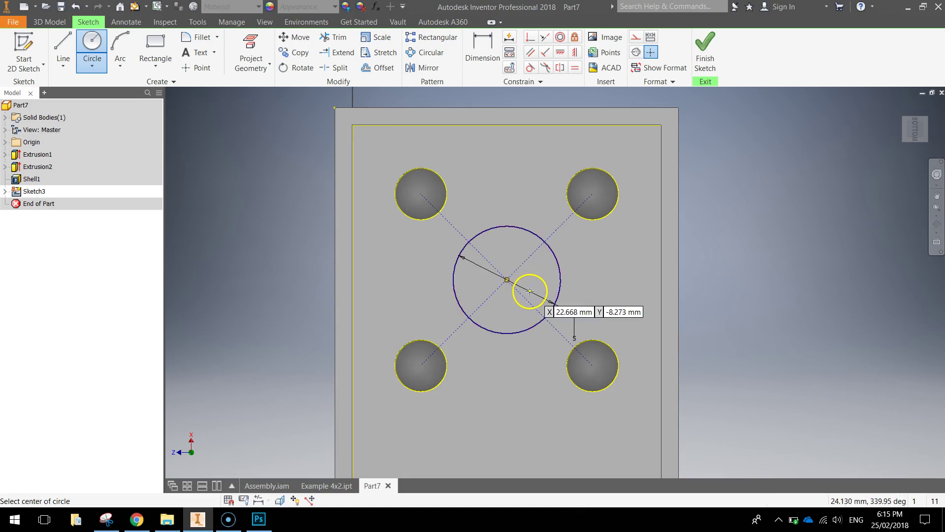
pyautogui.click(508, 279)
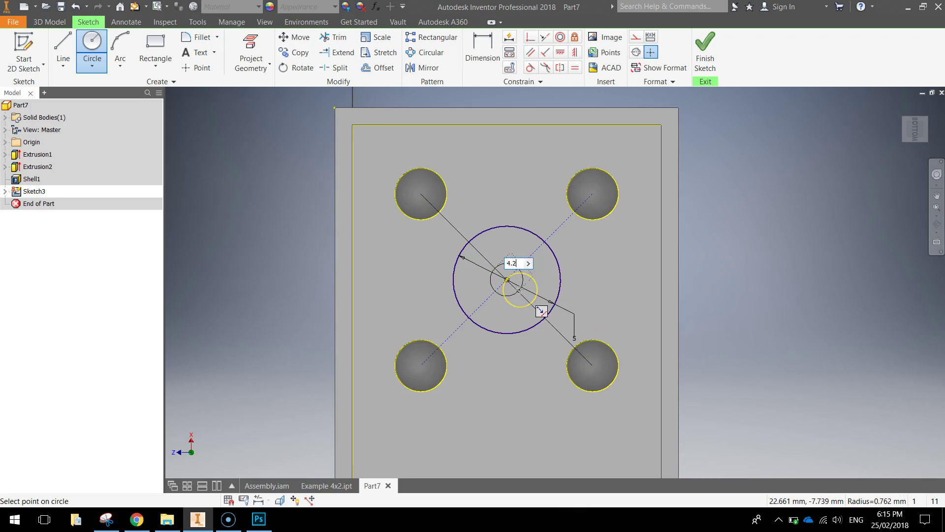
pyautogui.press('Return')
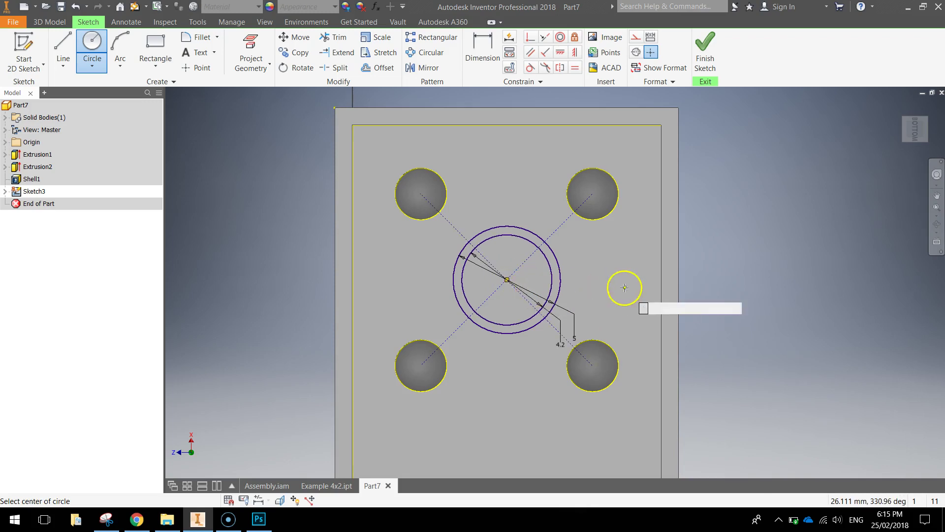
pyautogui.press('Escape')
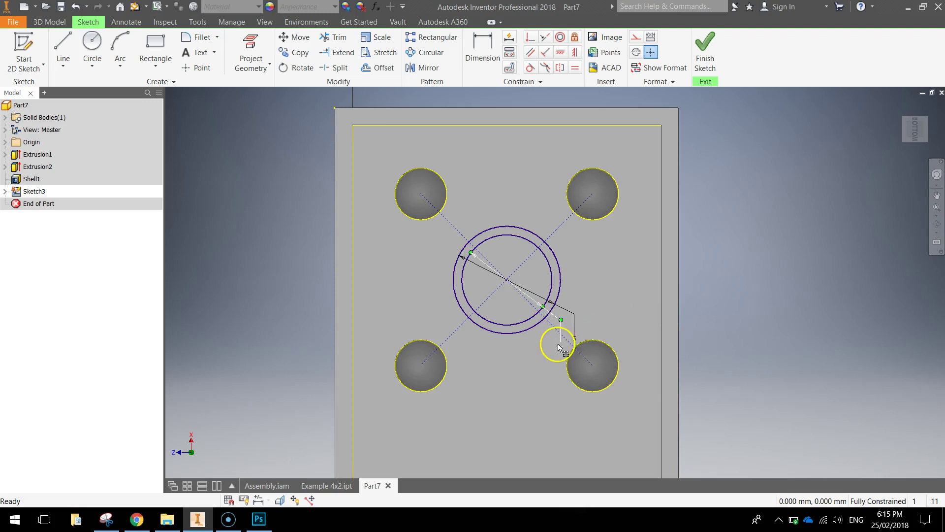
# Pan and zoom the sketch to bring more of the stud circles into view.
pyautogui.scroll(3, 678, 313)
pyautogui.scroll(-5, 675, 312)
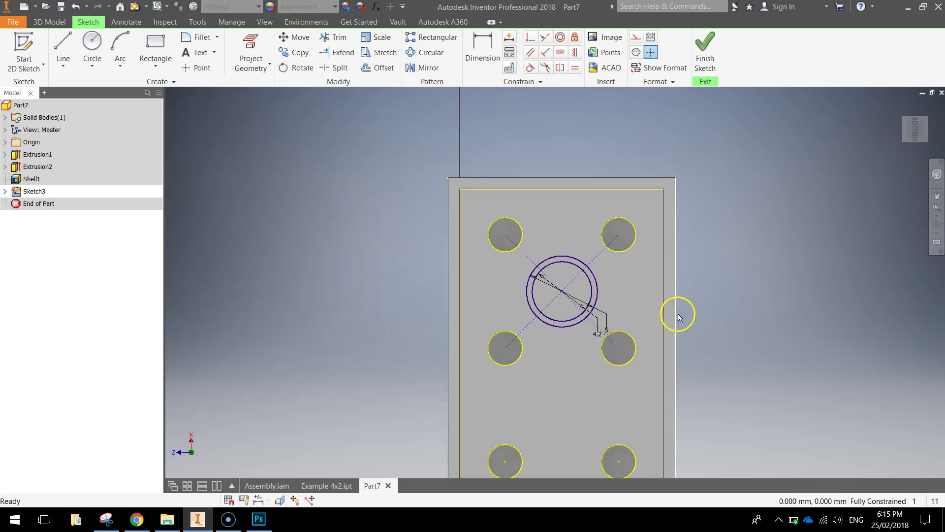
pyautogui.moveTo(675, 312); pyautogui.dragTo(682, 228, button='middle')
pyautogui.scroll(-2, 593, 206)
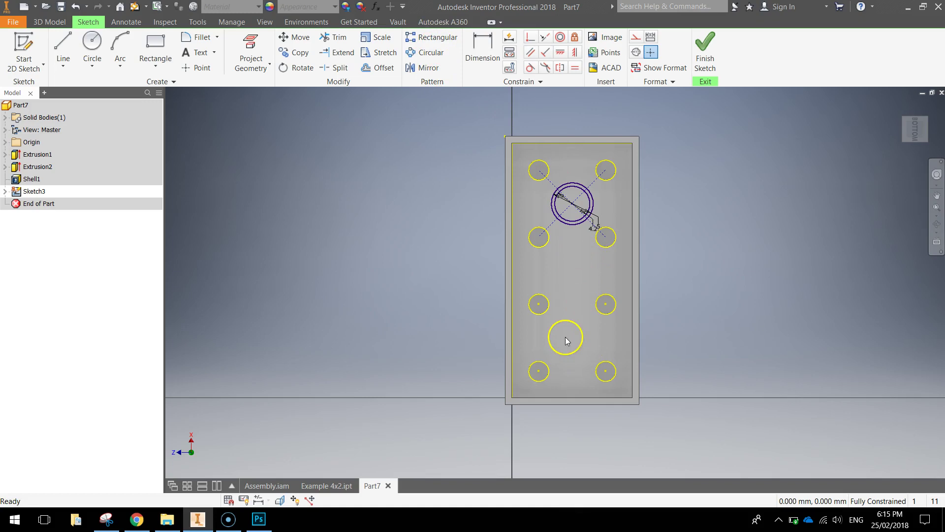
# Rectangular-pattern the tube ring down the flipped left edge: count 3, spacing 8 mm.
pyautogui.click(441, 42)
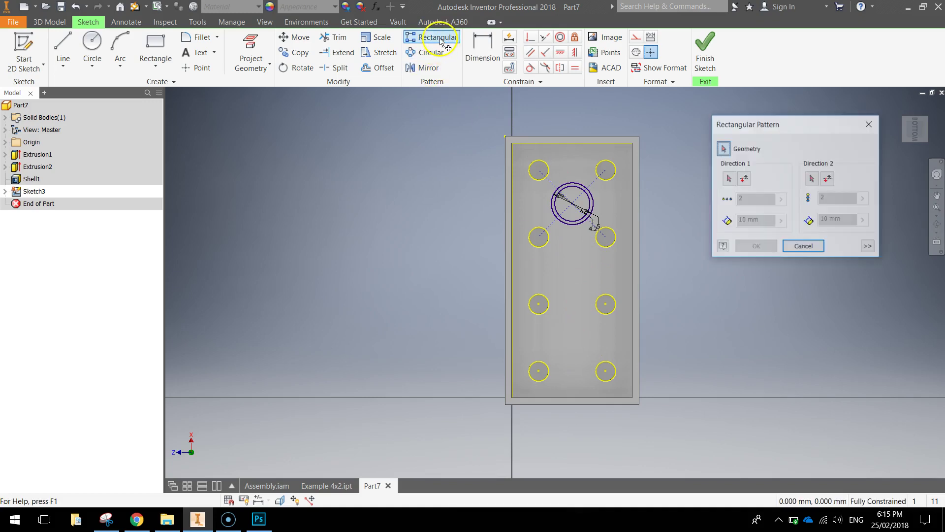
pyautogui.click(561, 190)
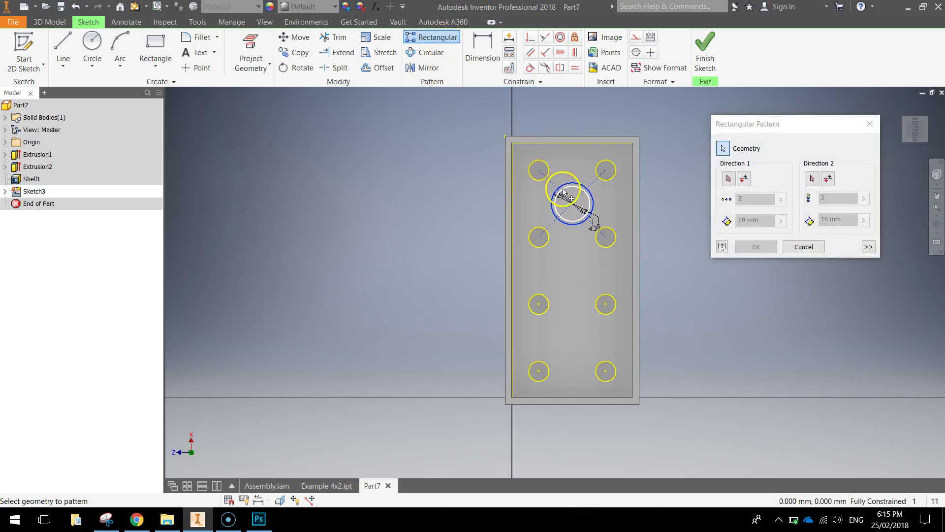
pyautogui.click(729, 179)
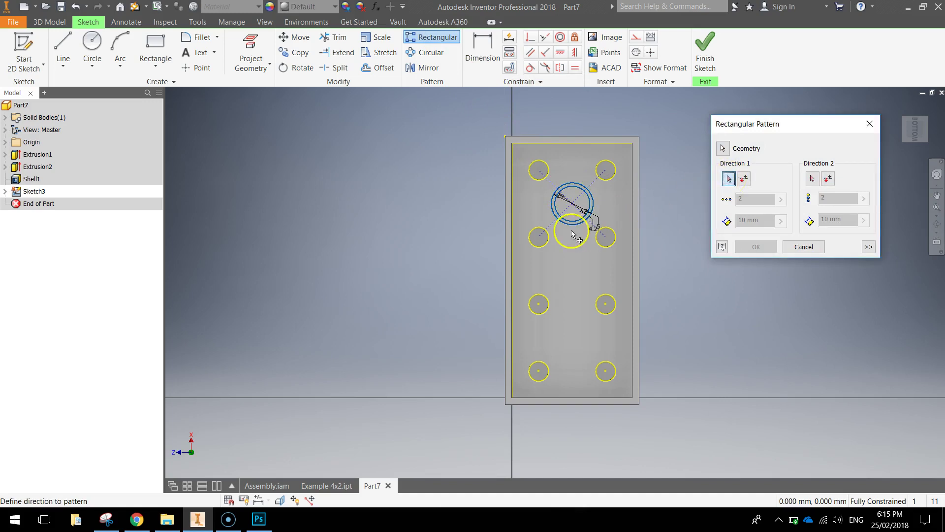
pyautogui.click(512, 222)
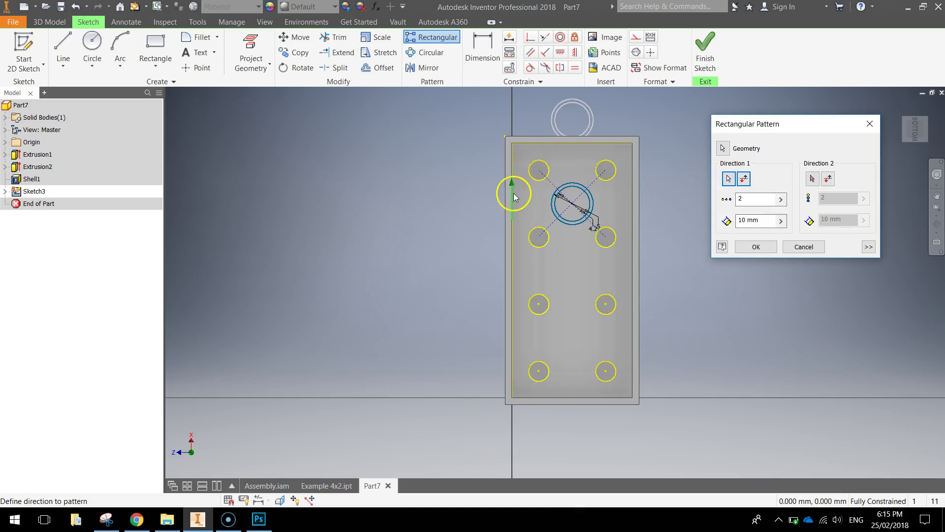
pyautogui.click(577, 118)
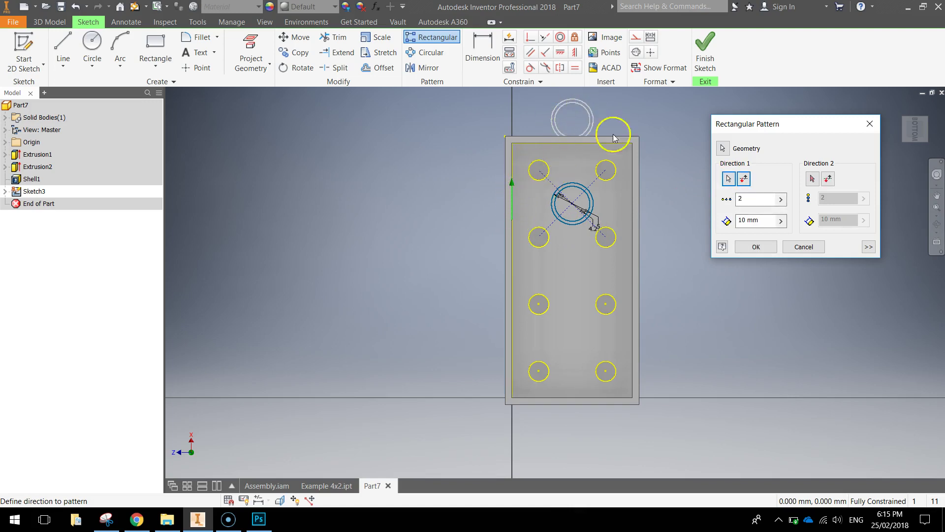
pyautogui.click(745, 180)
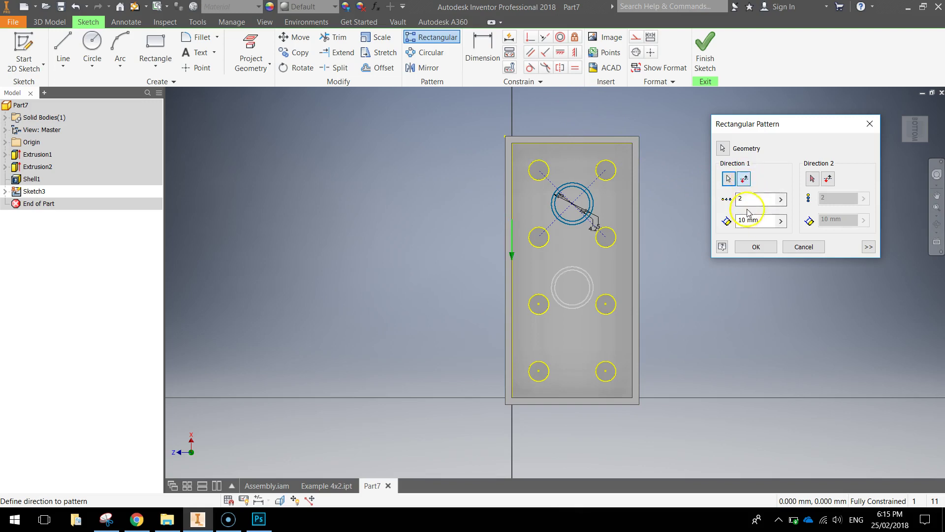
pyautogui.doubleClick(744, 198)
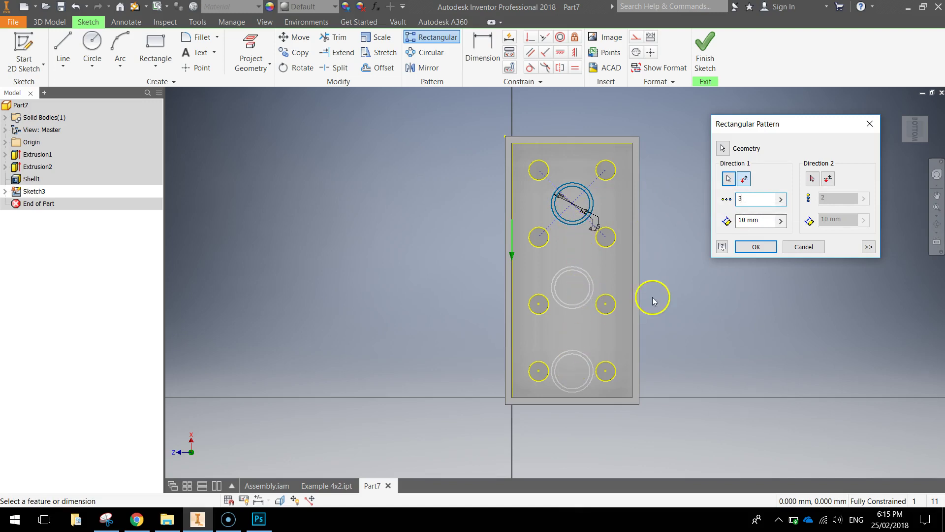
pyautogui.doubleClick(745, 220)
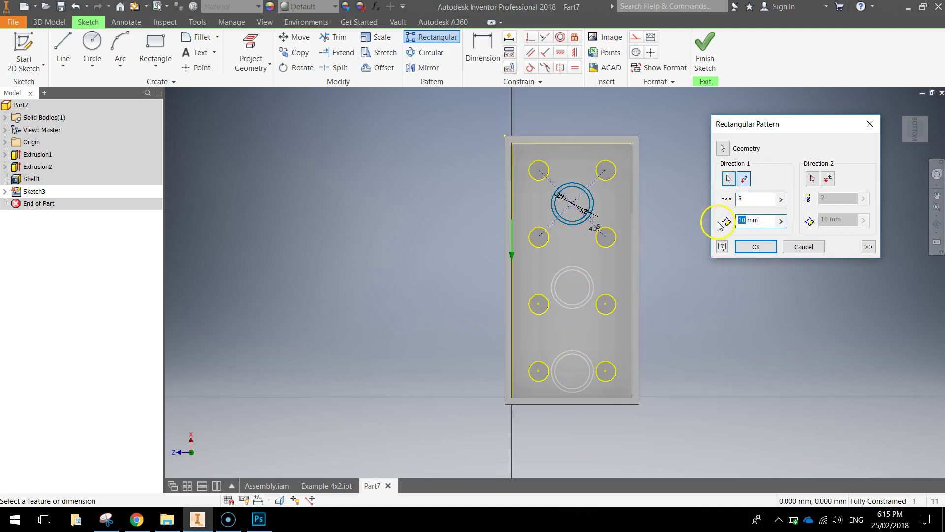
pyautogui.write('8')
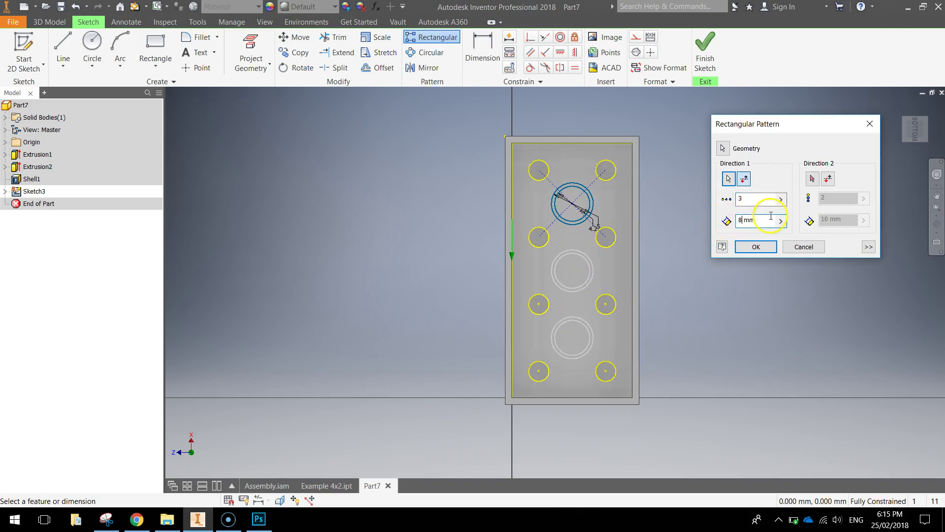
pyautogui.click(757, 247)
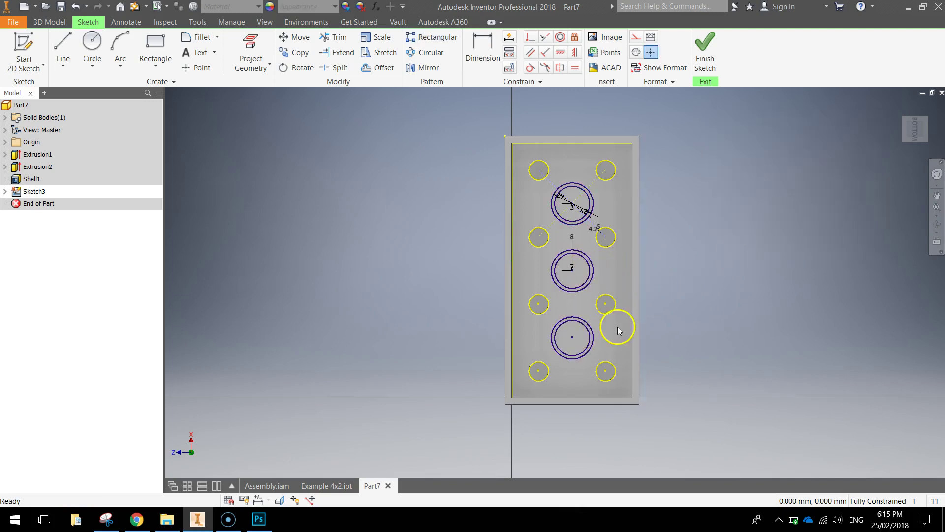
# Finish the sketch and extrude the three tube ring profiles 6.8 mm.
pyautogui.click(705, 61)
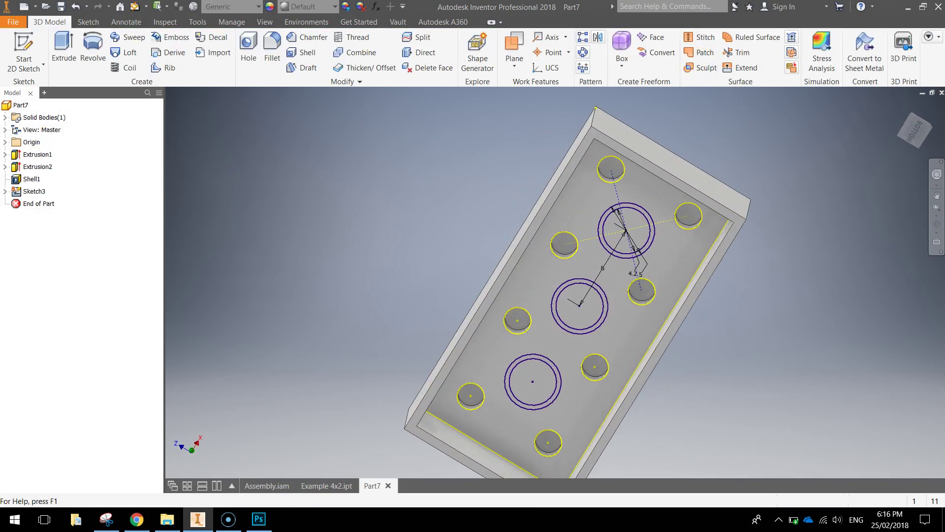
pyautogui.click(64, 52)
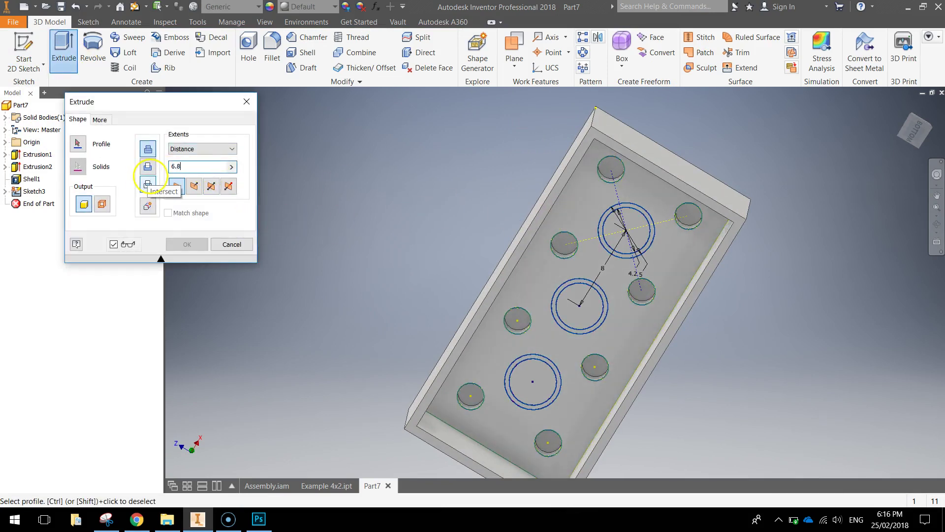
pyautogui.scroll(3, 697, 212)
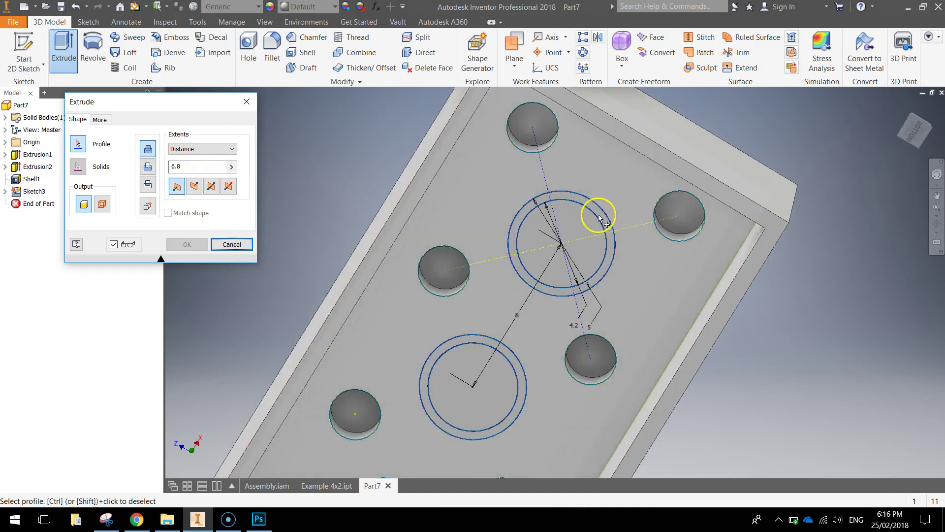
pyautogui.click(600, 217)
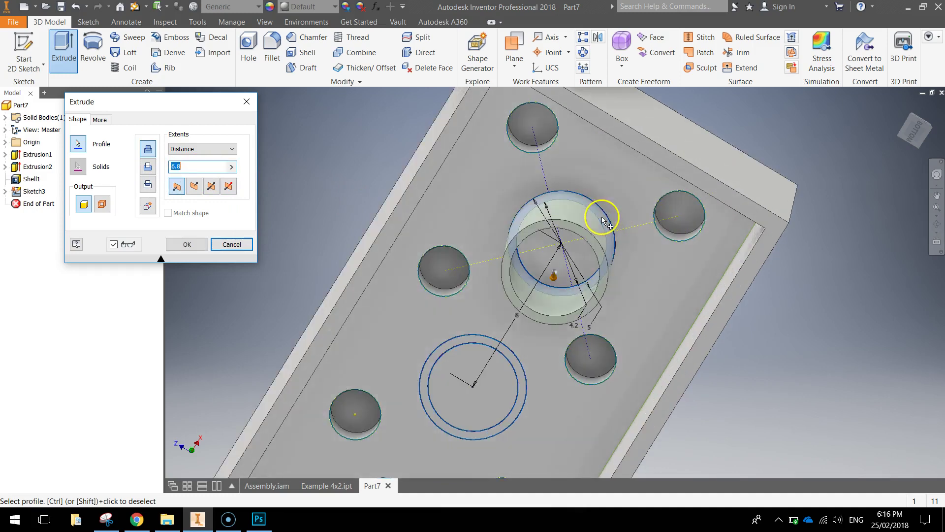
pyautogui.click(492, 345)
pyautogui.moveTo(522, 374); pyautogui.dragTo(576, 274, button='middle')
pyautogui.click(523, 301)
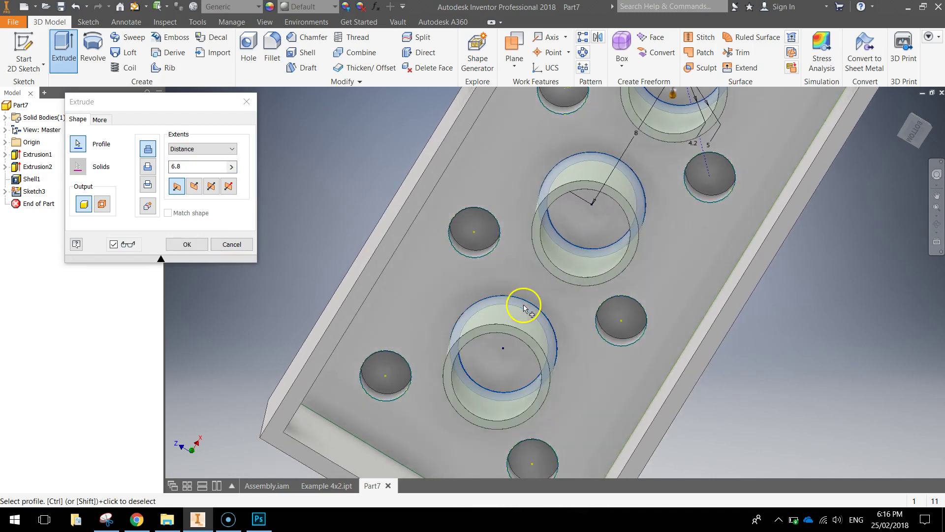
pyautogui.scroll(-3, 591, 352)
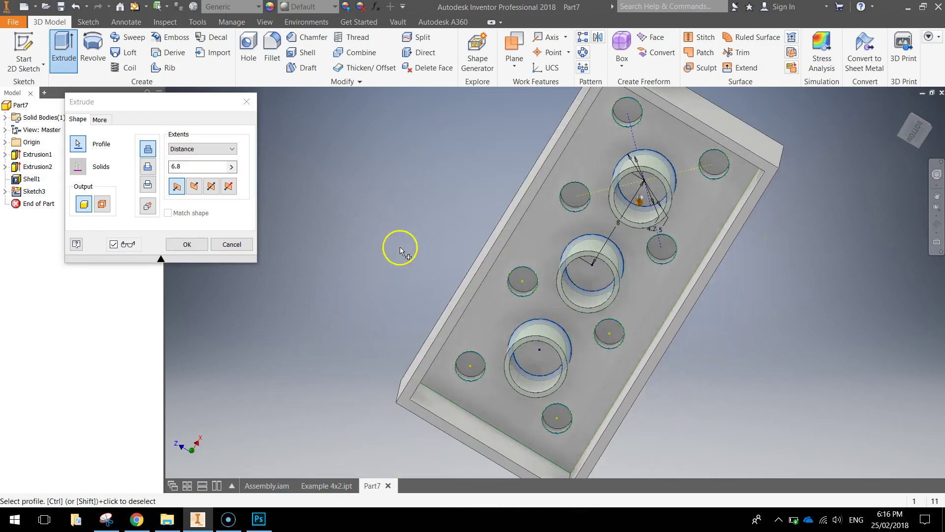
pyautogui.click(187, 244)
# Orbit the brick to inspect it from the side and its studded top.
pyautogui.press('F4')
pyautogui.moveTo(806, 262); pyautogui.dragTo(743, 276)
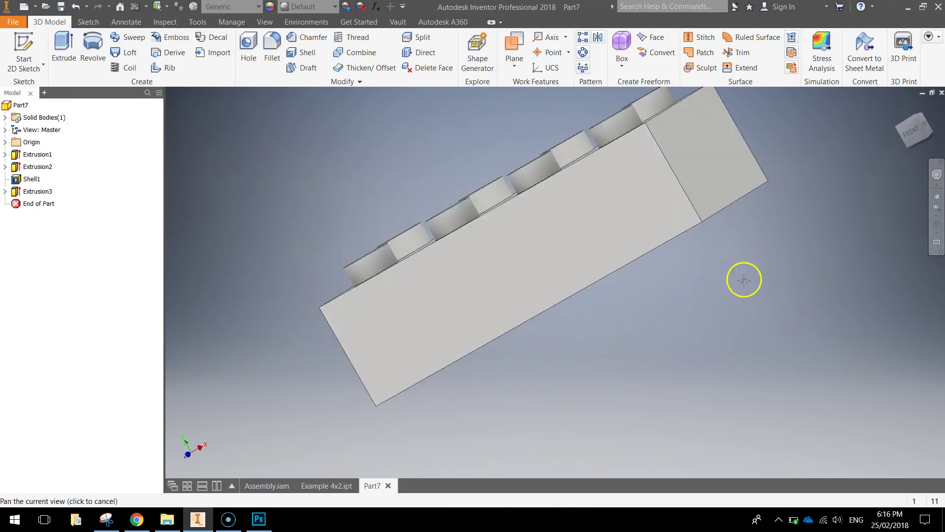
pyautogui.scroll(3, 699, 238)
pyautogui.press('F4')
pyautogui.moveTo(699, 238); pyautogui.dragTo(752, 249)
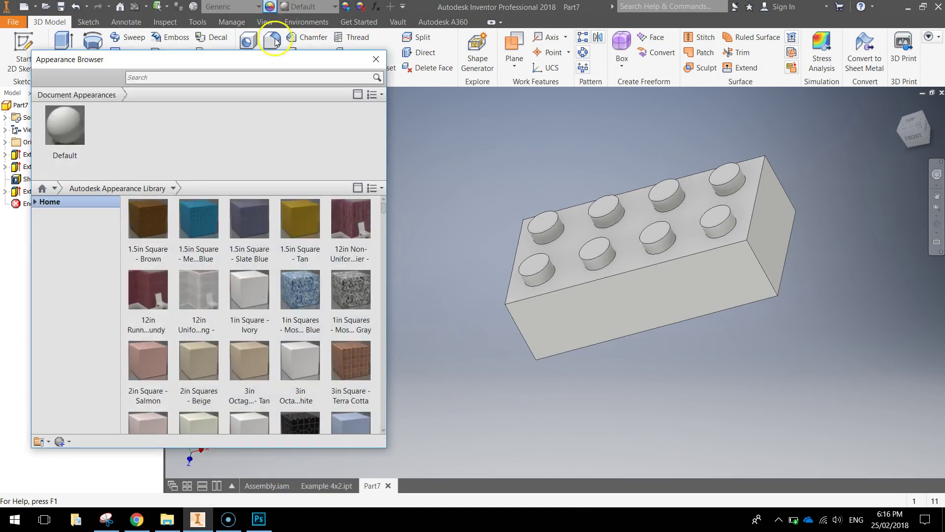
# Search appearances for 'yellow', apply Smooth - Yellow to the whole brick, and close the library.
pyautogui.click(245, 78)
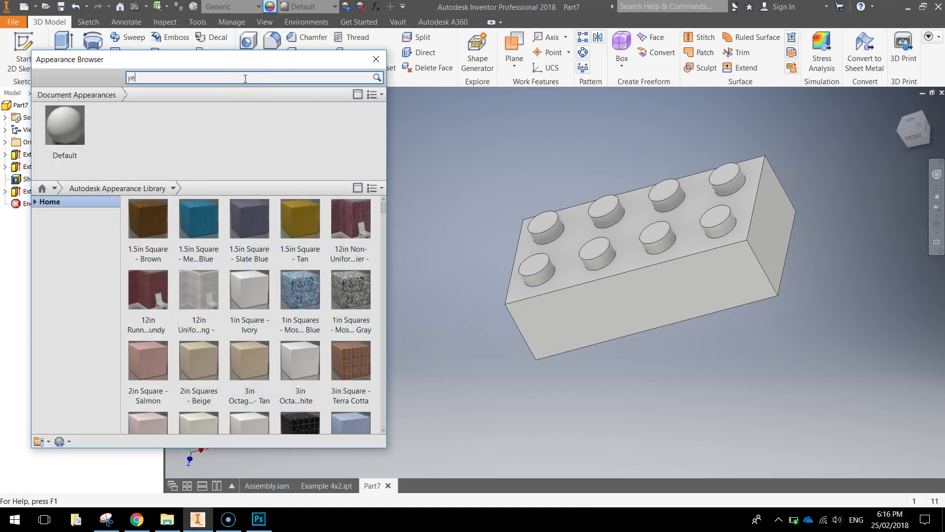
pyautogui.write('yellow')
pyautogui.press('Return')
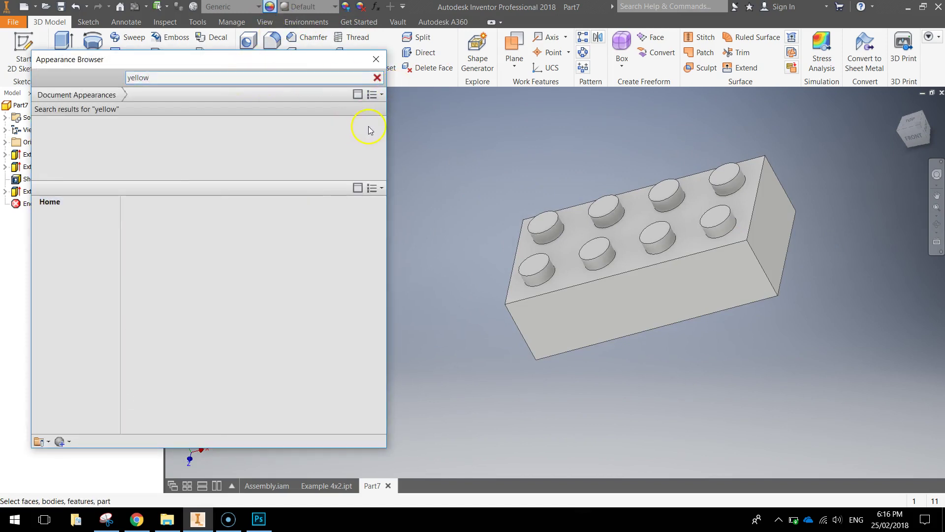
pyautogui.moveTo(471, 150); pyautogui.dragTo(884, 377)
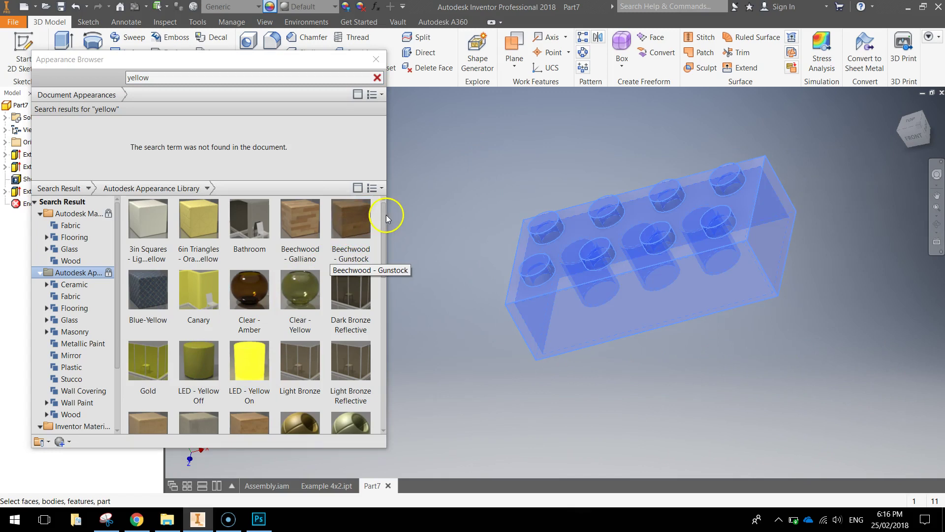
pyautogui.moveTo(386, 215); pyautogui.dragTo(406, 295)
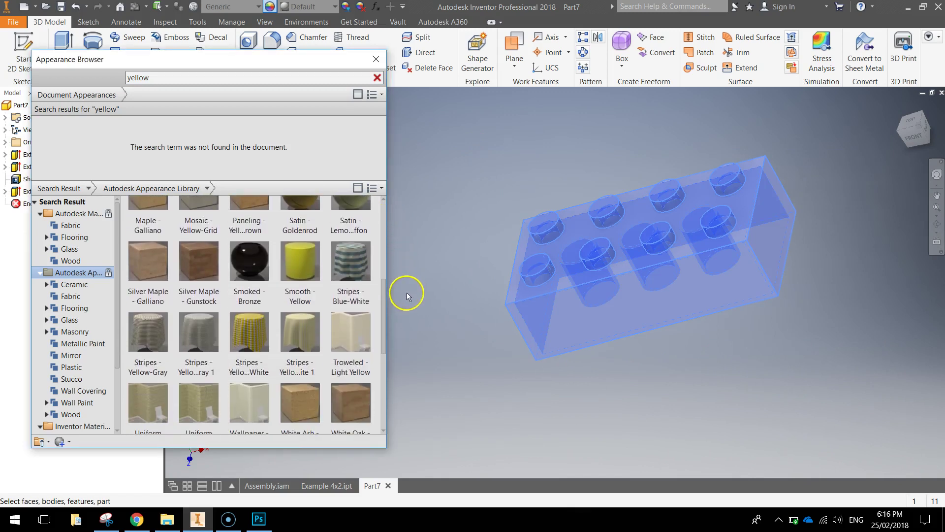
pyautogui.click(296, 302)
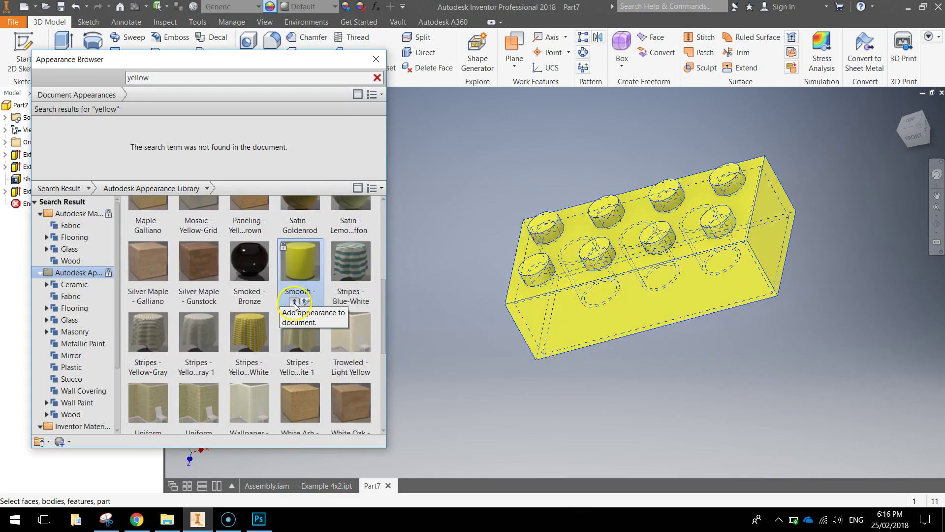
pyautogui.click(295, 302)
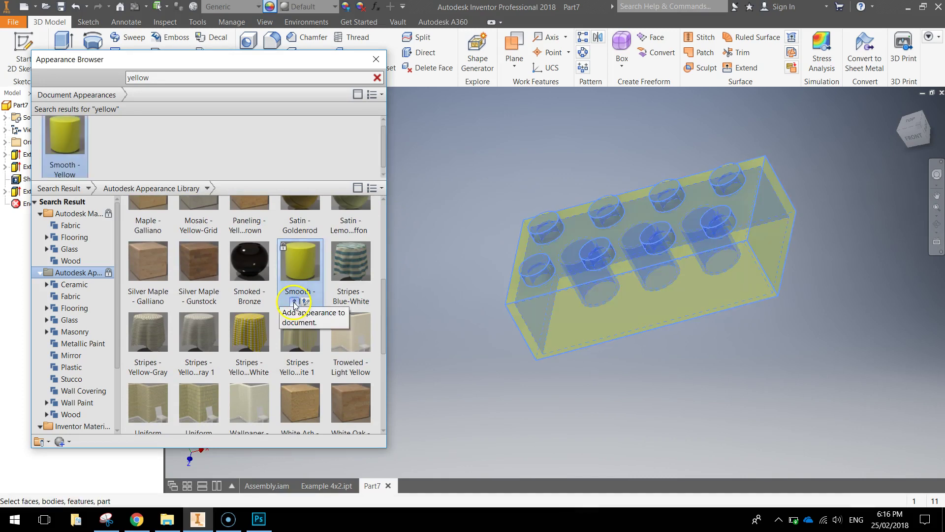
pyautogui.click(465, 204)
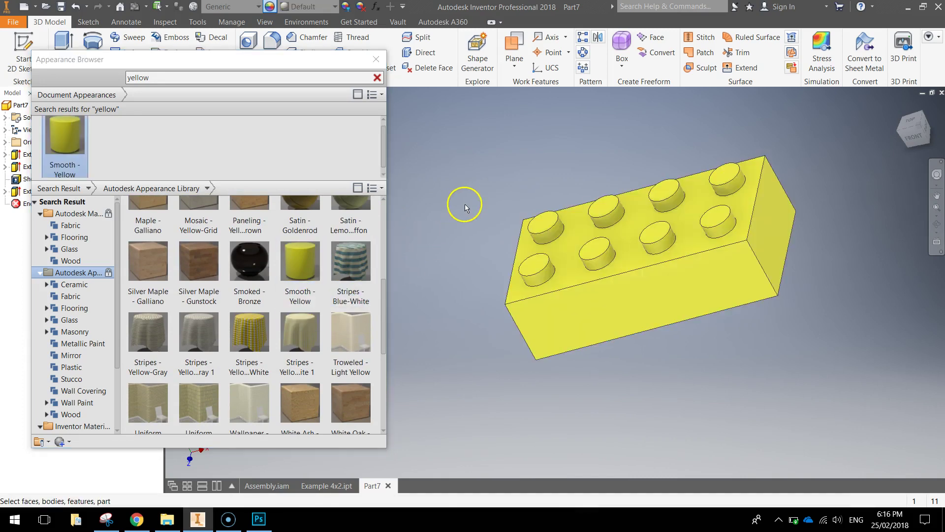
pyautogui.click(376, 59)
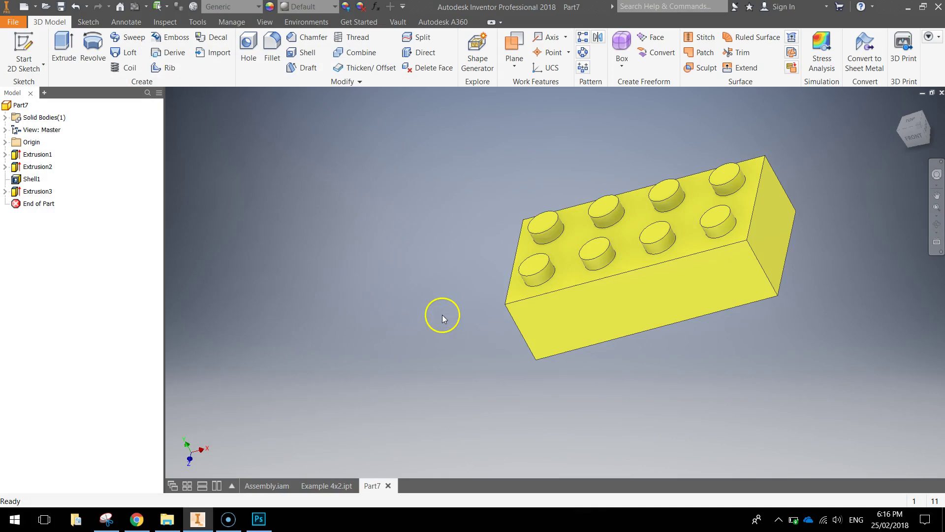
pyautogui.keyDown('shift'); pyautogui.moveTo(442, 315); pyautogui.dragTo(491, 315, button='middle'); pyautogui.keyUp('shift')
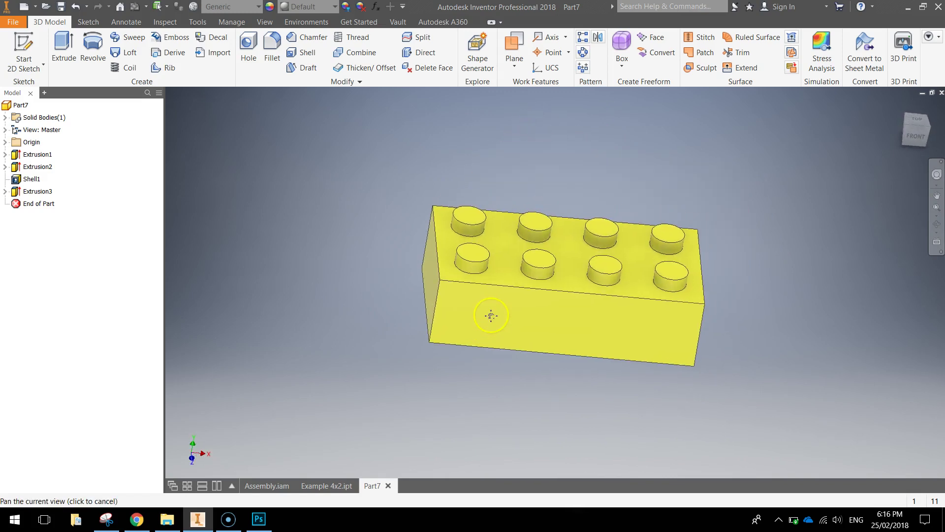